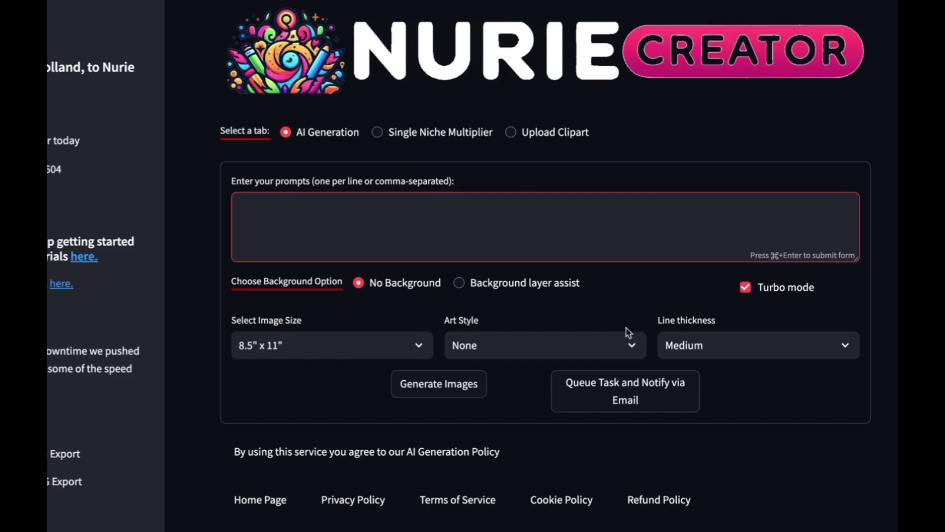
Step: Scroll through the generated jungle-parrot coloring pages in Nurie Creator
scroll(626, 261, down, 1)
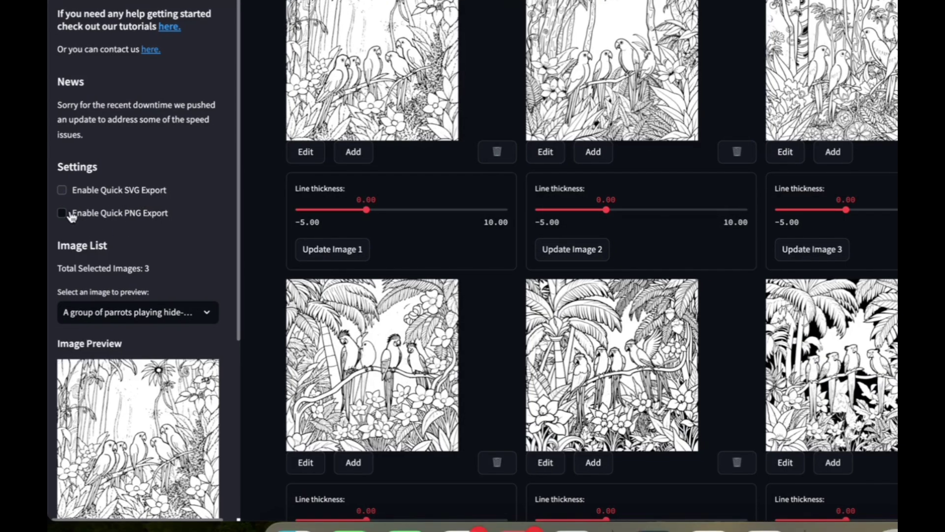
Step: Enable Quick PNG Export and download the jungle parrot and parrot-and-cat garden pages as PNGs
click(58, 220)
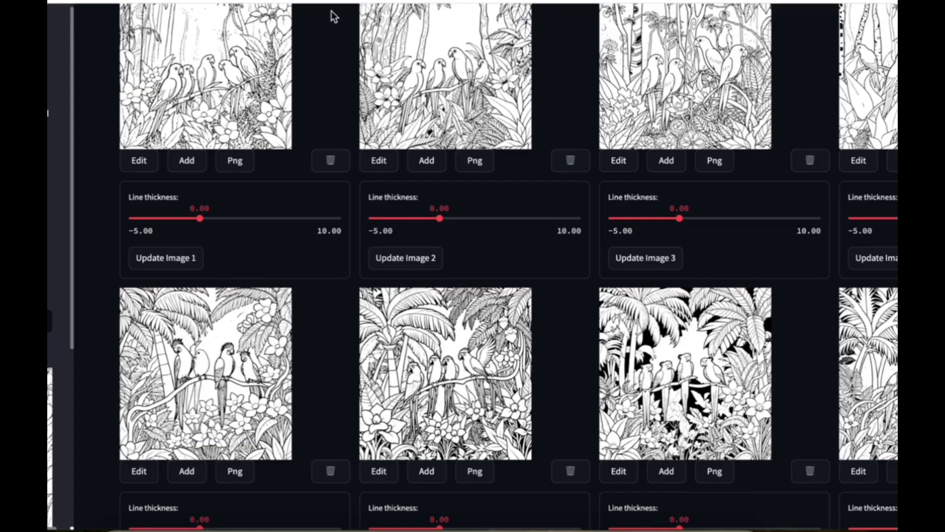
scroll(440, 112, up, 7)
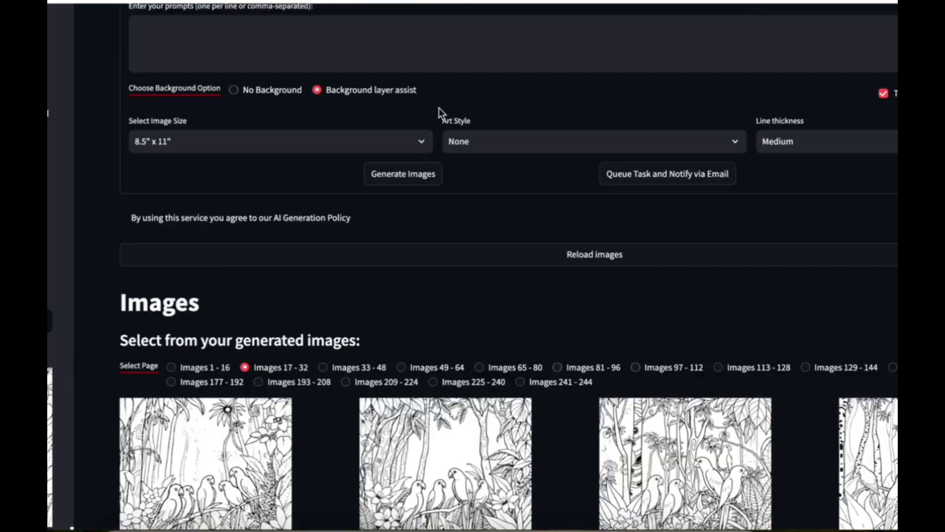
scroll(439, 112, down, 4)
scroll(439, 112, down, 1)
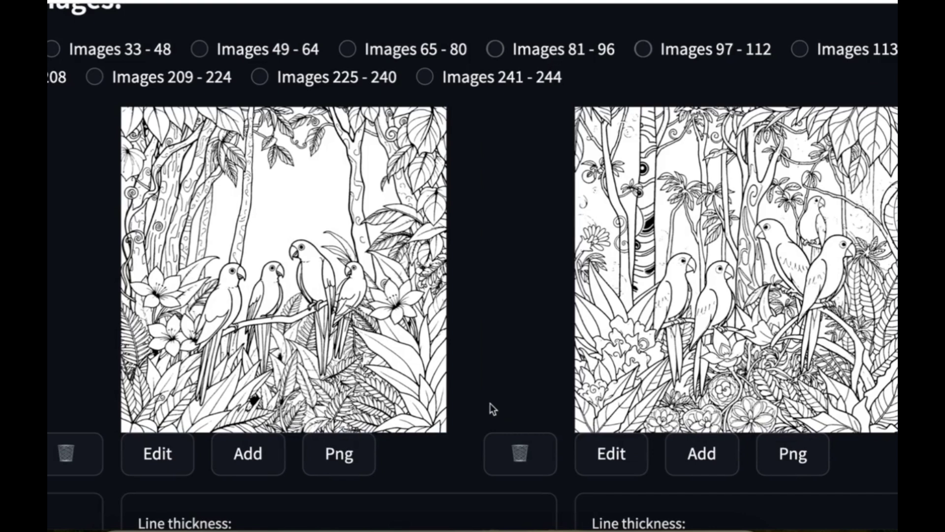
click(326, 460)
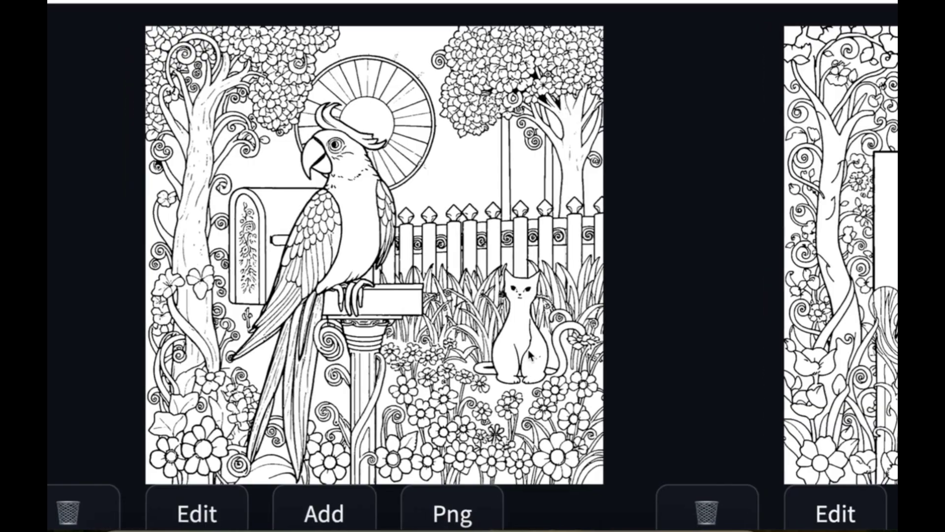
click(352, 514)
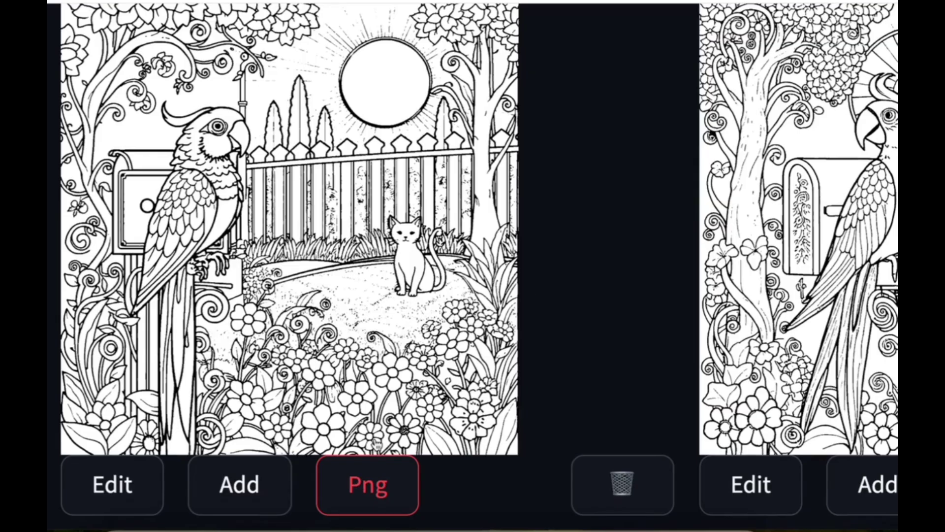
scroll(540, 295, down, 1)
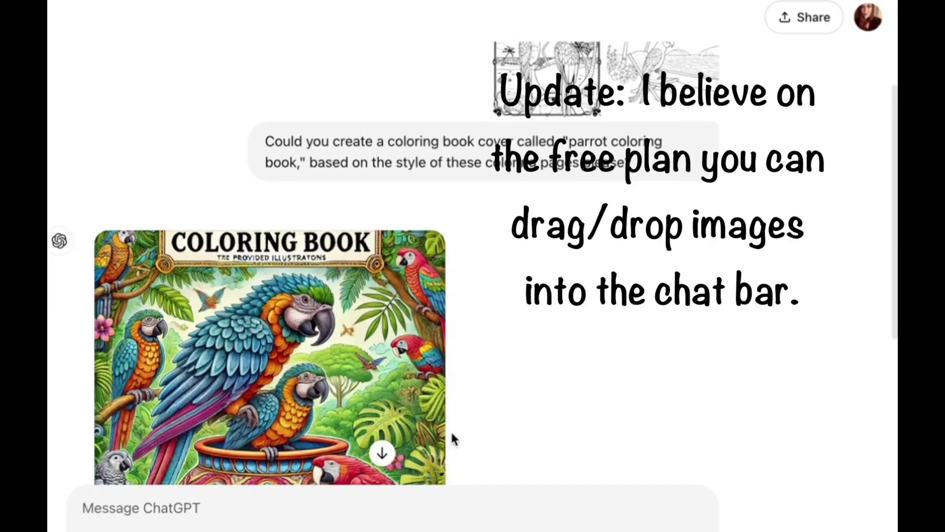
scroll(451, 430, down, 5)
scroll(450, 429, up, 5)
scroll(449, 424, up, 4)
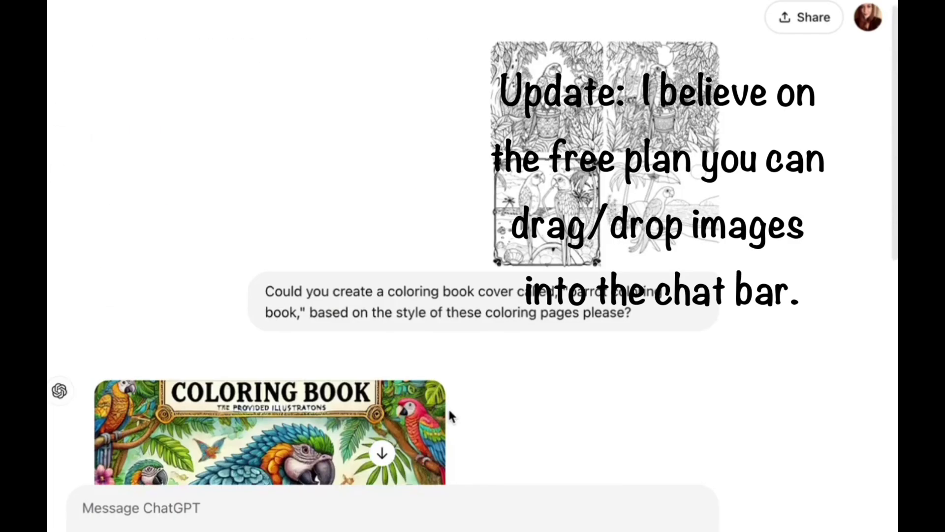
scroll(576, 412, down, 1)
scroll(577, 412, down, 4)
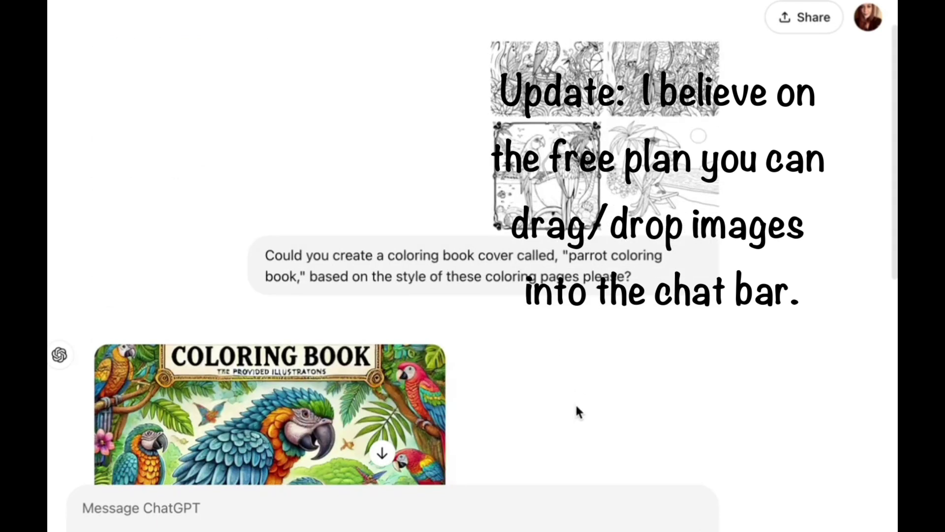
scroll(577, 411, up, 4)
scroll(577, 411, up, 1)
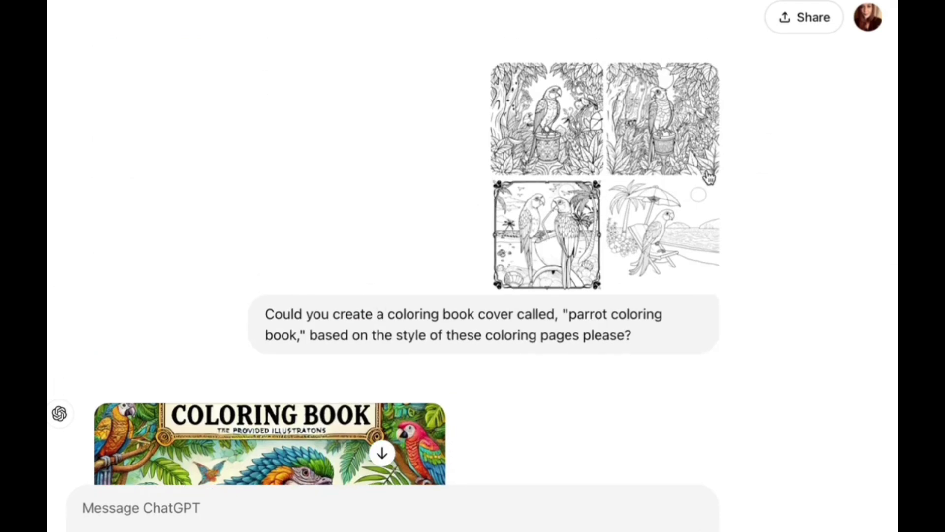
scroll(714, 356, down, 2)
scroll(714, 356, up, 1)
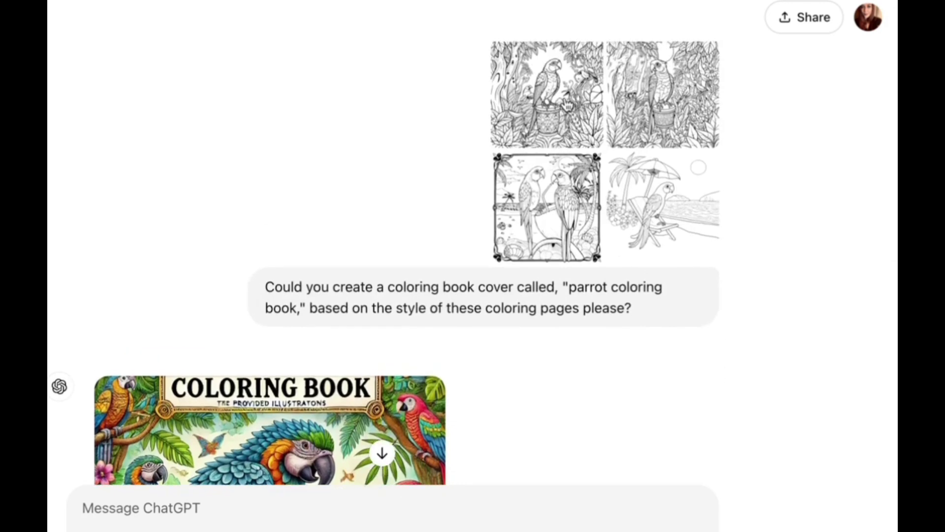
scroll(713, 179, down, 1)
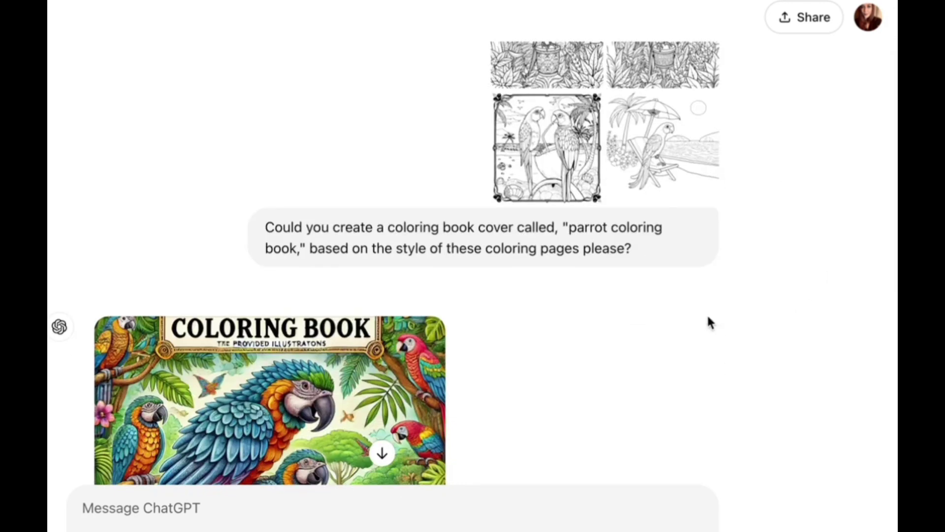
scroll(688, 318, up, 1)
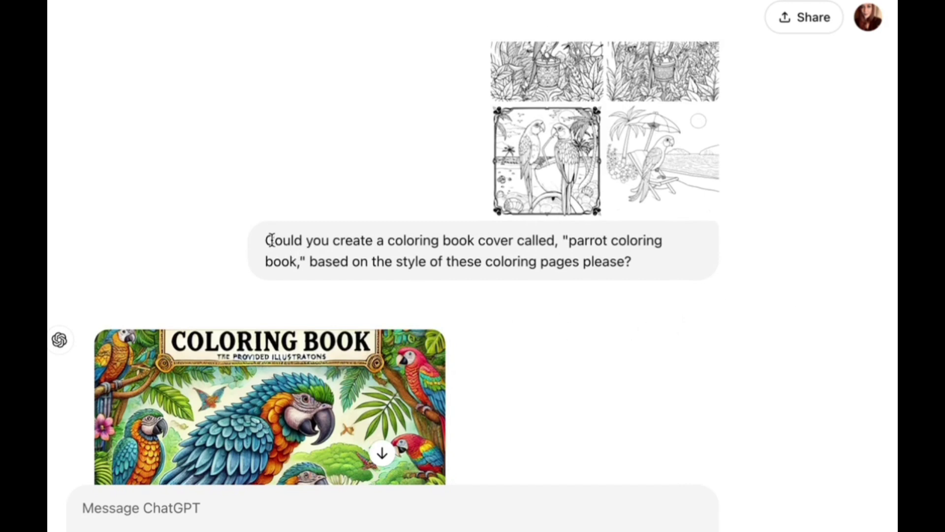
drag(284, 243, 665, 239)
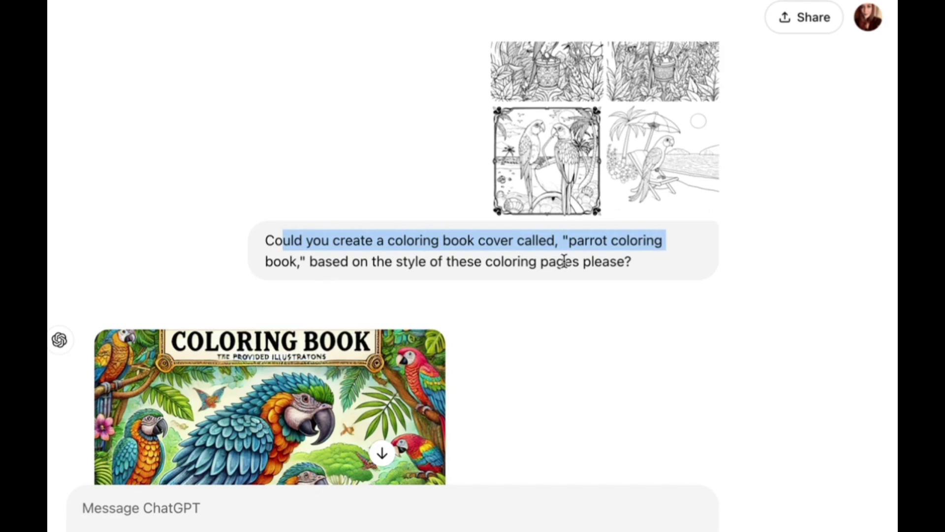
scroll(610, 322, down, 2)
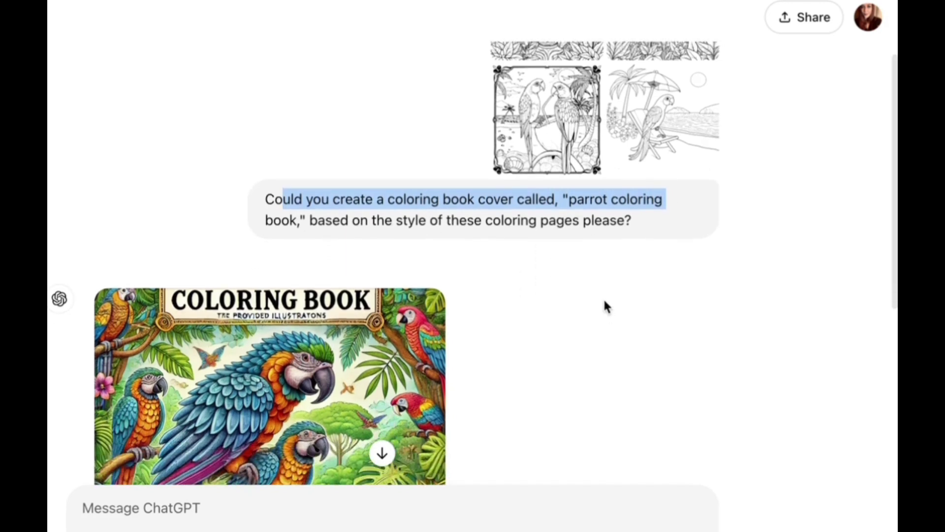
scroll(604, 297, down, 2)
scroll(604, 298, down, 5)
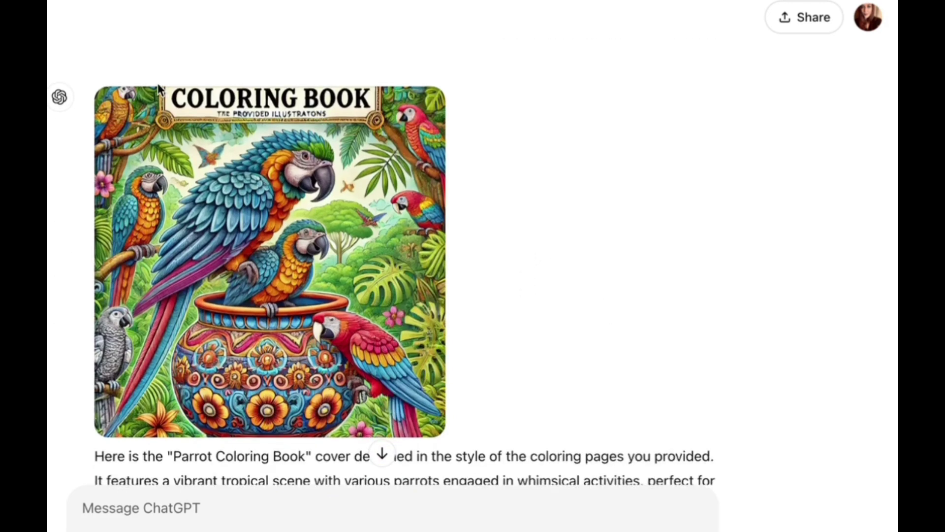
mouse_move(340, 99)
scroll(267, 232, down, 2)
scroll(267, 231, down, 2)
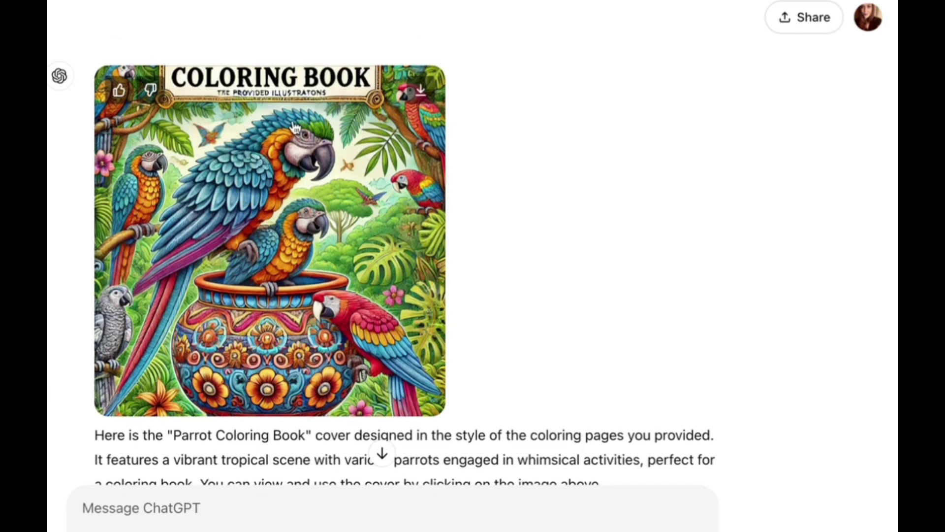
scroll(521, 209, up, 1)
scroll(604, 187, down, 3)
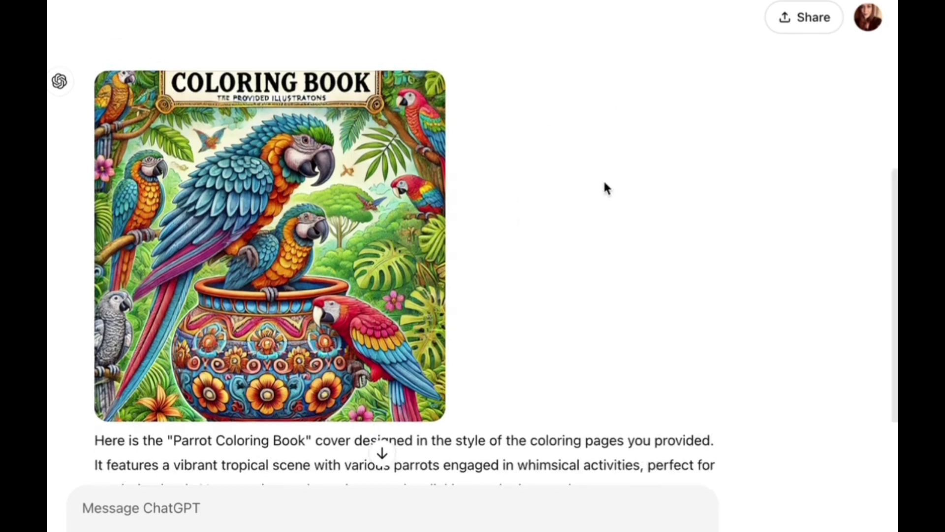
scroll(603, 187, up, 3)
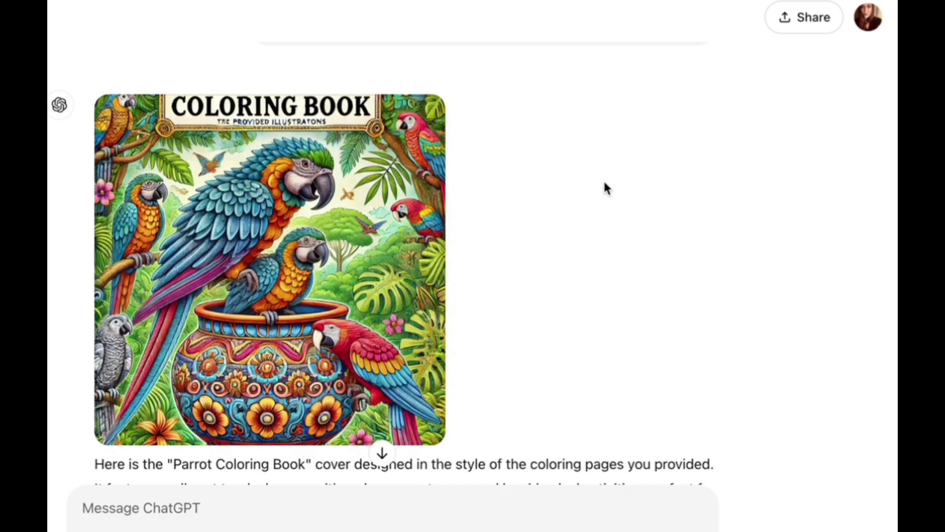
scroll(604, 183, up, 1)
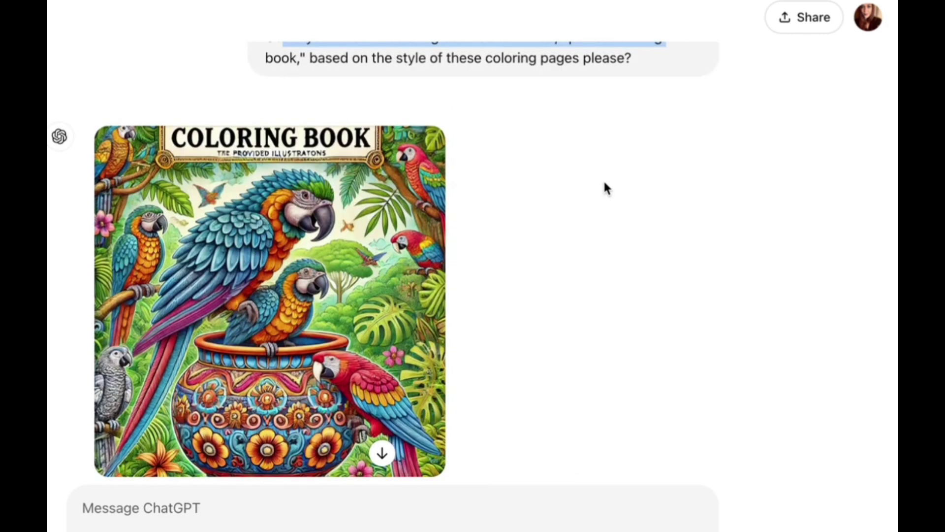
scroll(602, 162, down, 1)
scroll(603, 160, down, 1)
scroll(603, 161, up, 3)
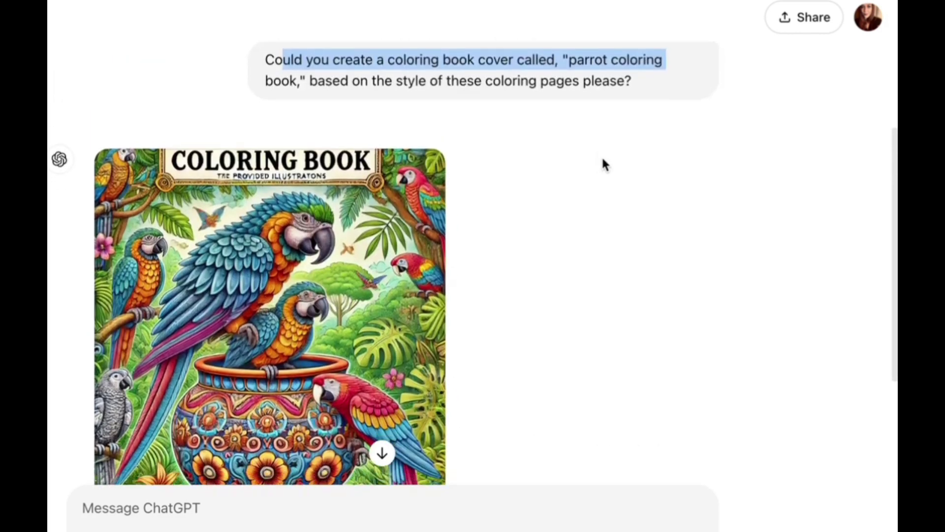
scroll(603, 160, down, 2)
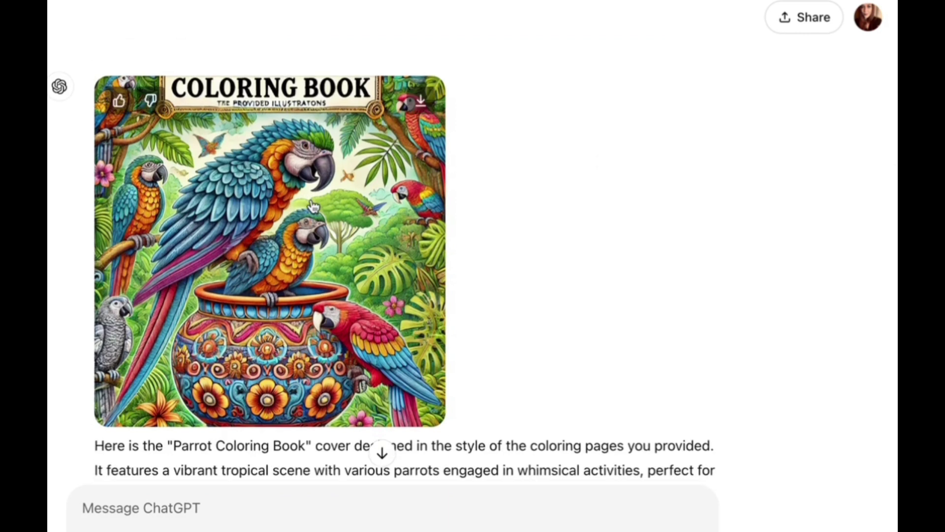
Step: View the ChatGPT parrot cover full size and check the prompt that generated it
click(312, 203)
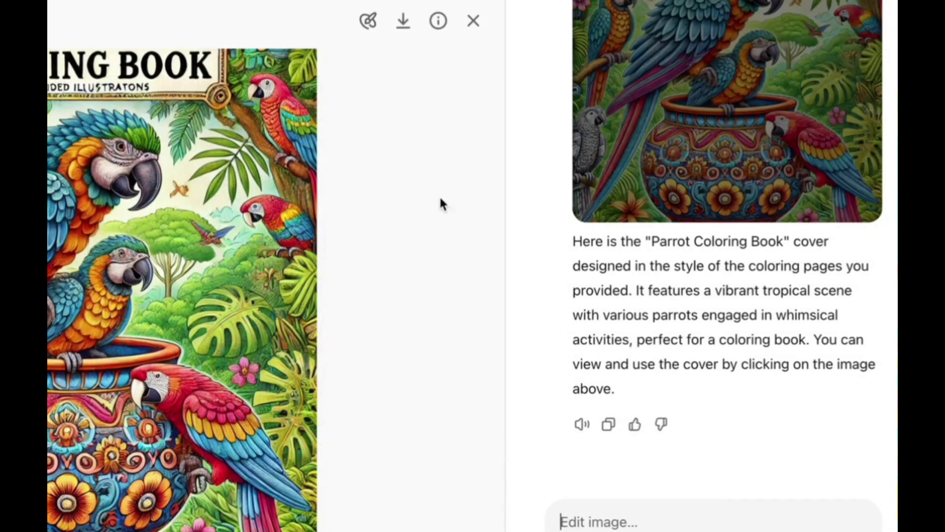
click(439, 22)
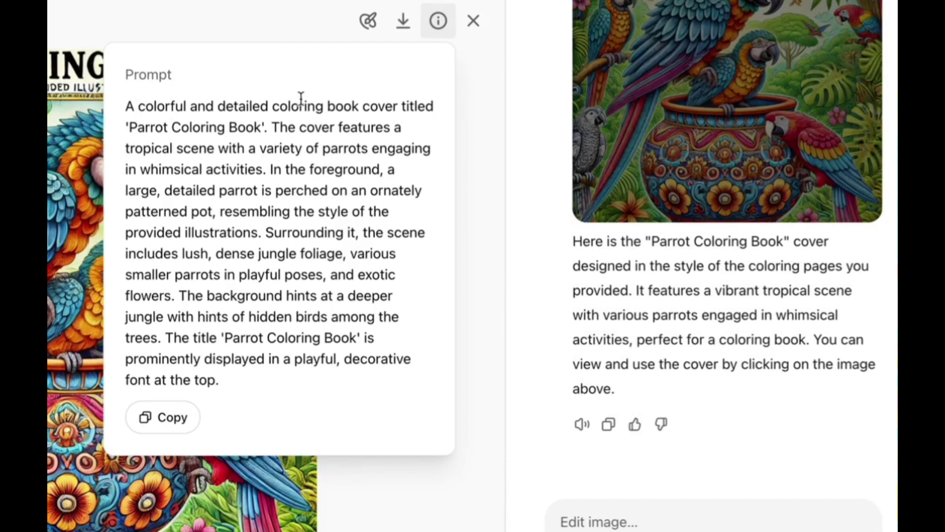
click(475, 325)
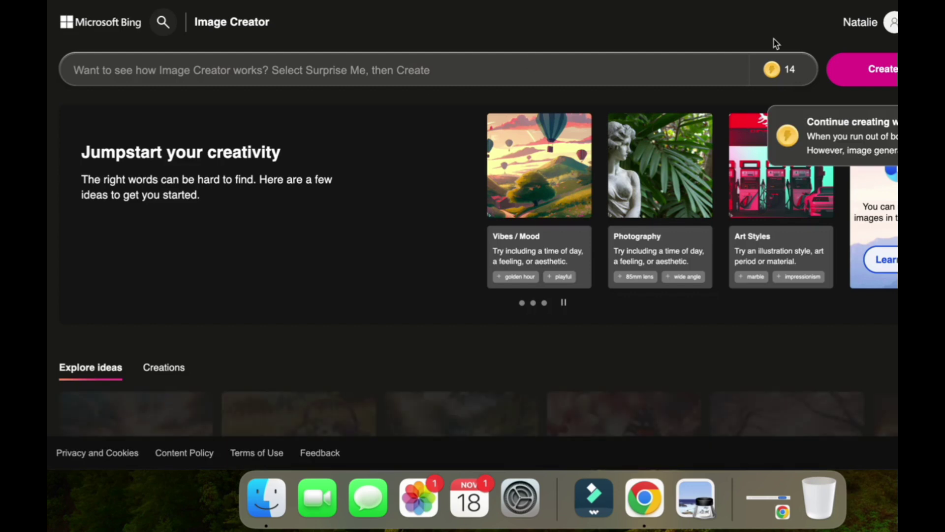
Step: Clear the stray URL text from the Bing Image Creator prompt box
mouse_move(782, 66)
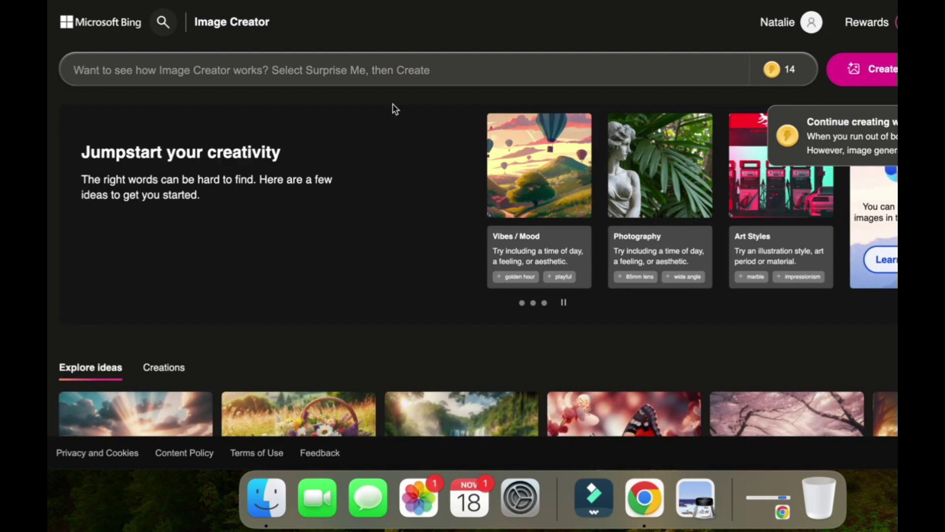
click(351, 71)
text(https://www.b)
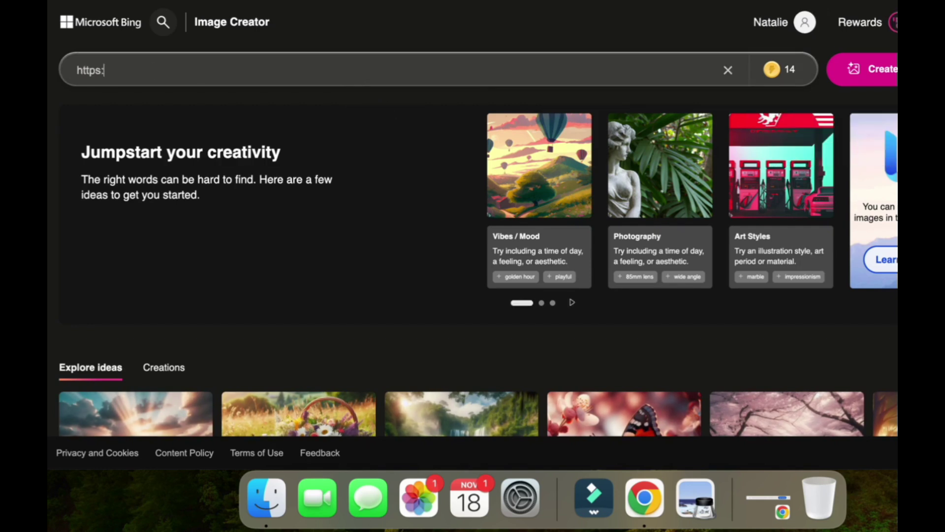
key(BackSpace)
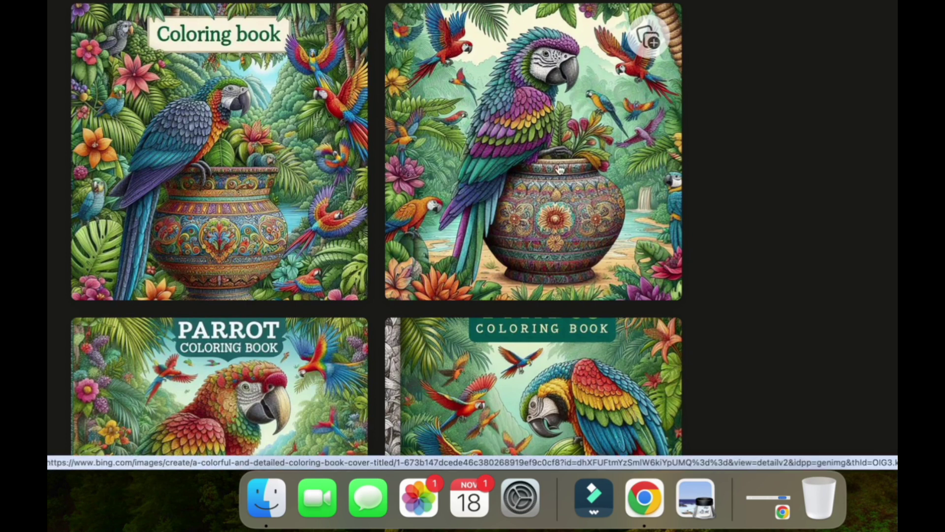
Step: Download the PARROT COLORING BOOK cover image as a jpeg
scroll(541, 199, down, 1)
click(537, 219)
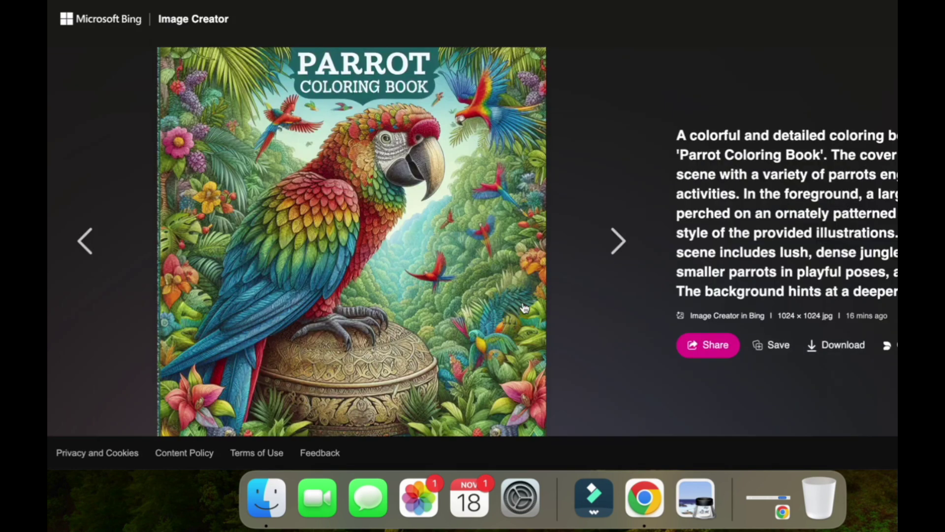
click(837, 351)
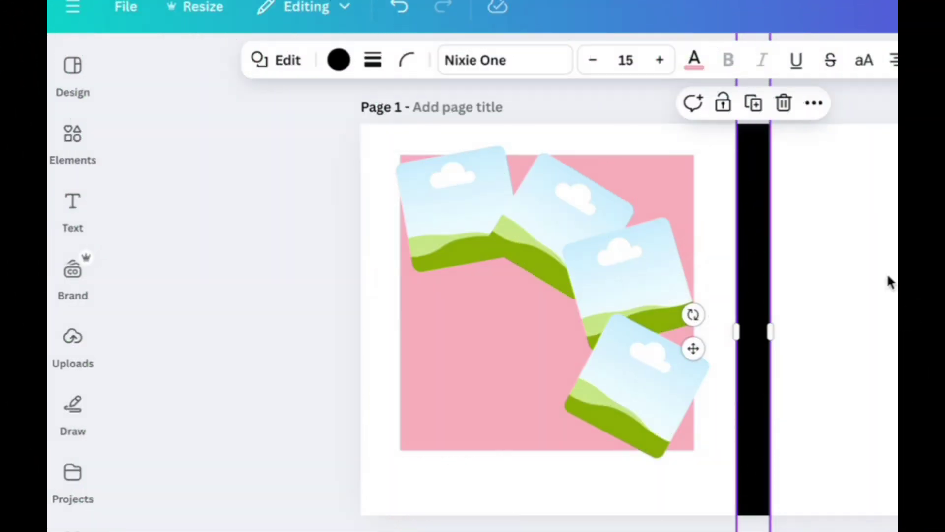
click(886, 197)
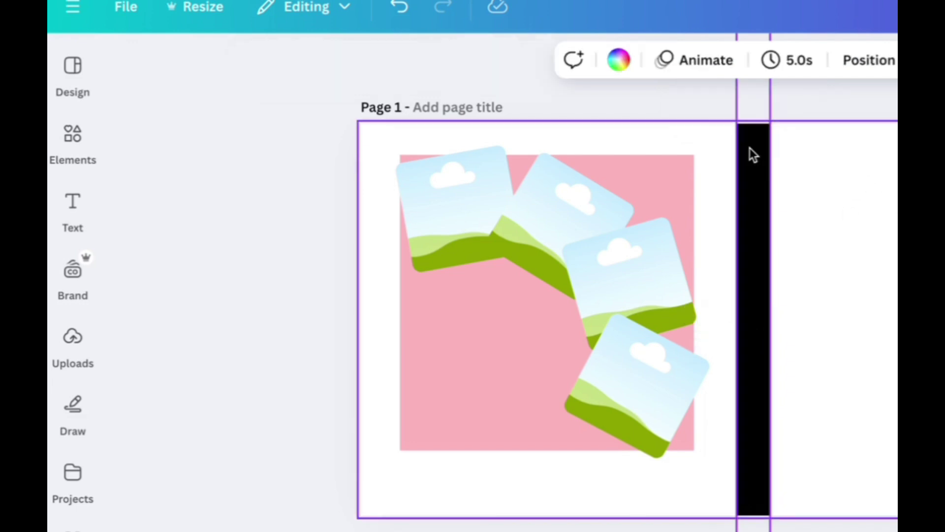
click(757, 160)
click(801, 272)
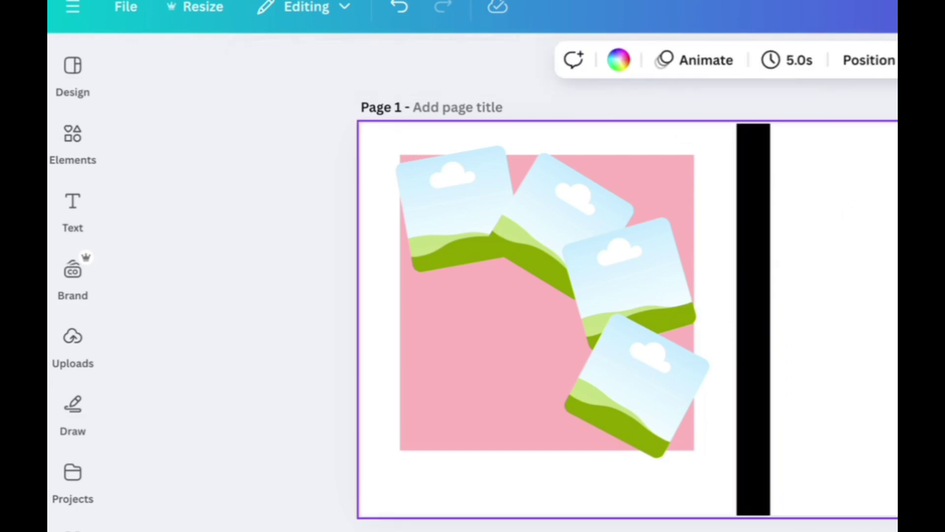
click(756, 271)
click(783, 276)
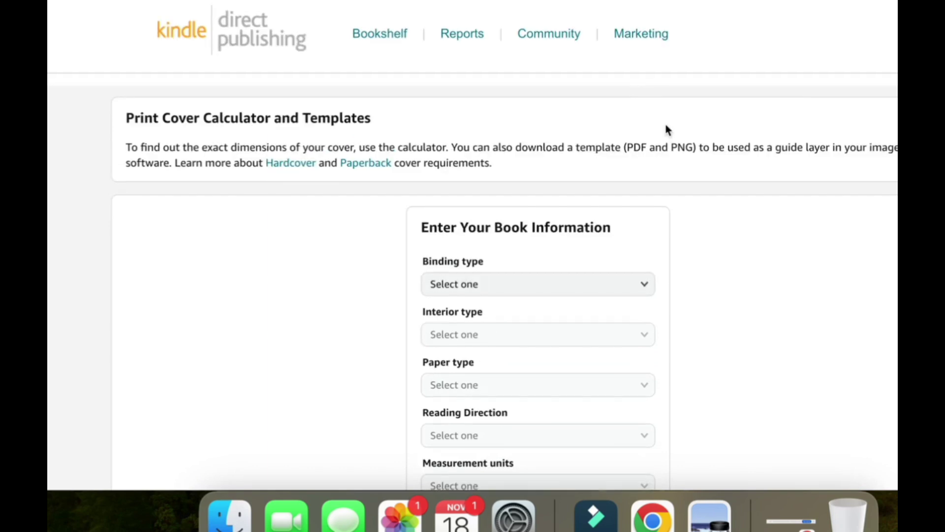
Step: Choose the paper type and pick out the 17.372-inch full cover width from the calculator
scroll(699, 192, down, 2)
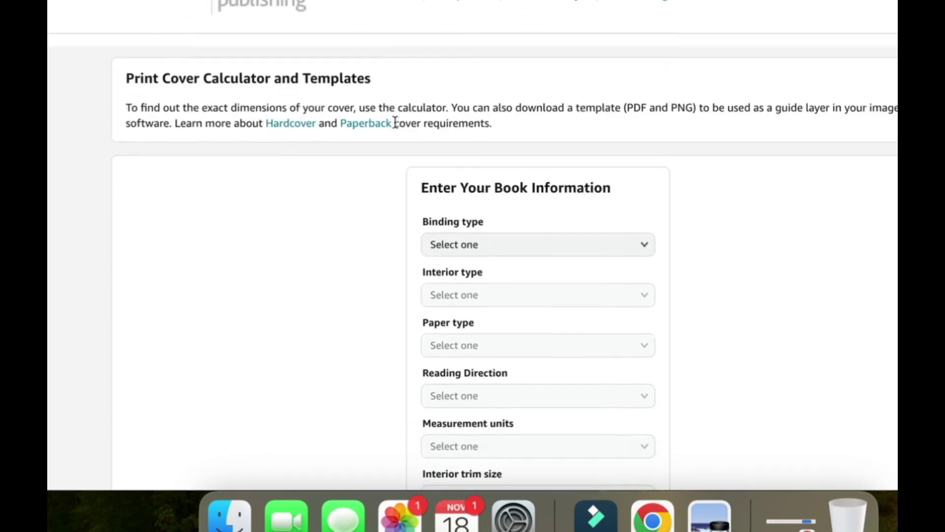
scroll(331, 66, down, 2)
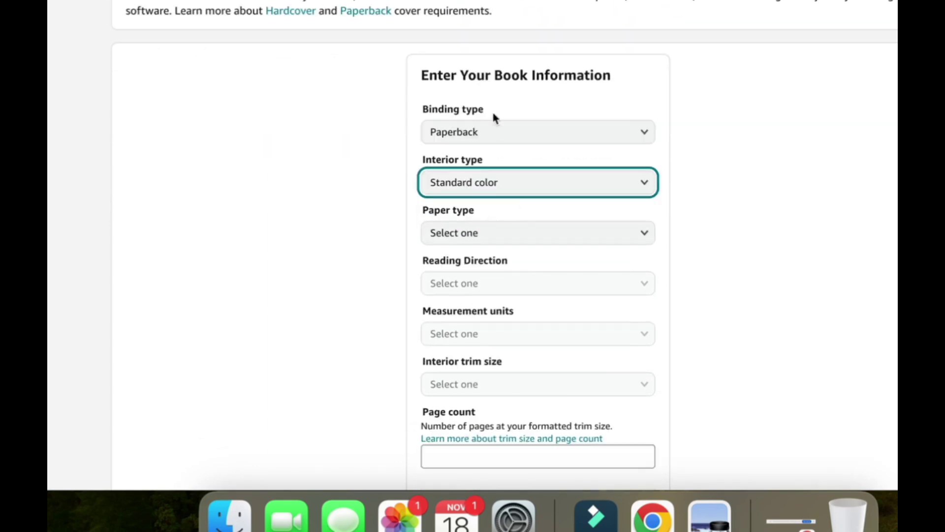
click(643, 235)
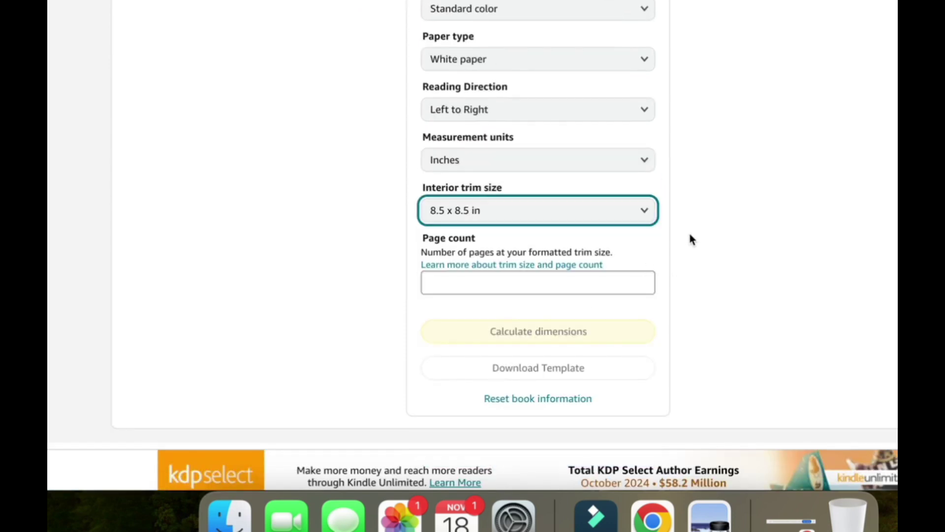
scroll(690, 238, down, 3)
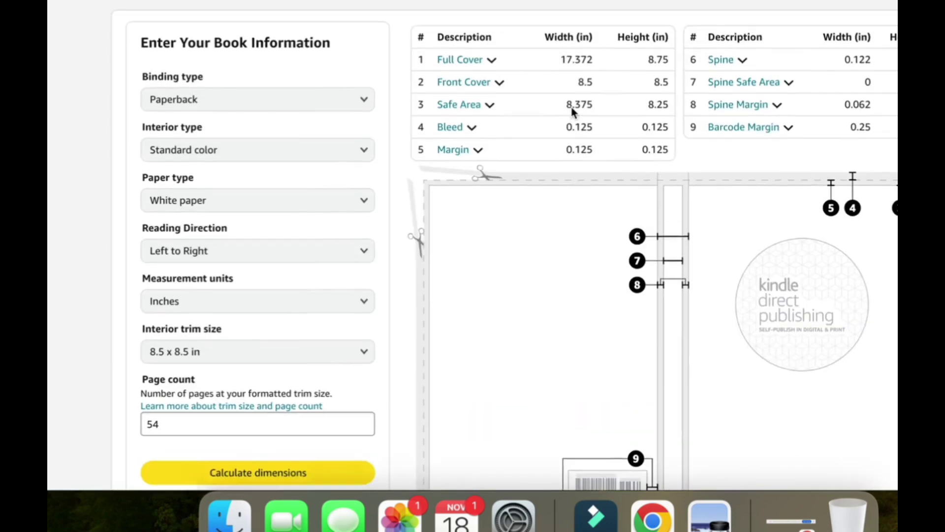
scroll(573, 114, up, 2)
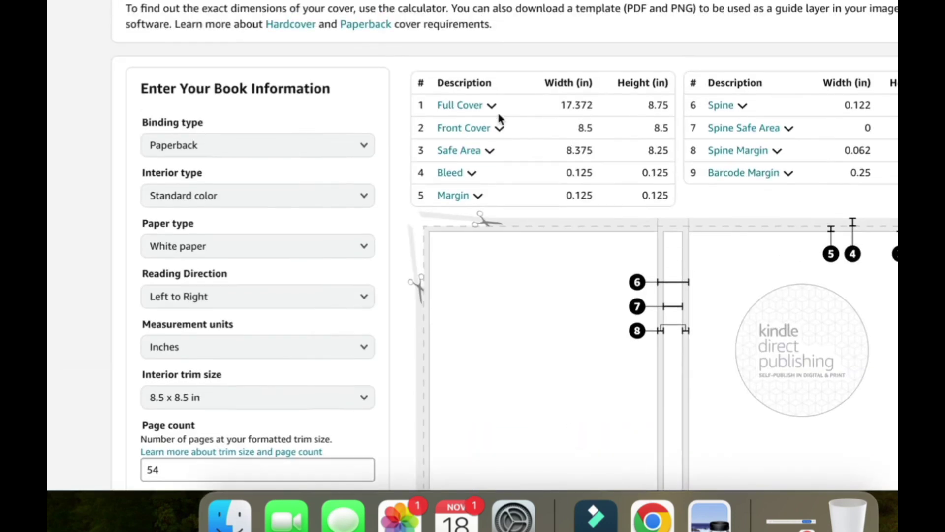
double_click(562, 102)
scroll(476, 243, down, 5)
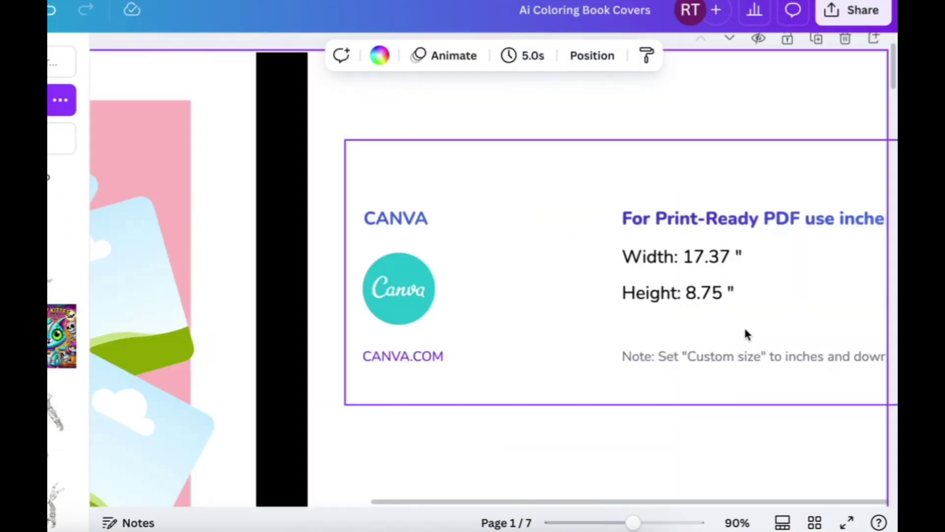
Step: Switch Canva's custom size units to inches, then move a tilted frame down the pink page
scroll(745, 334, right, 2)
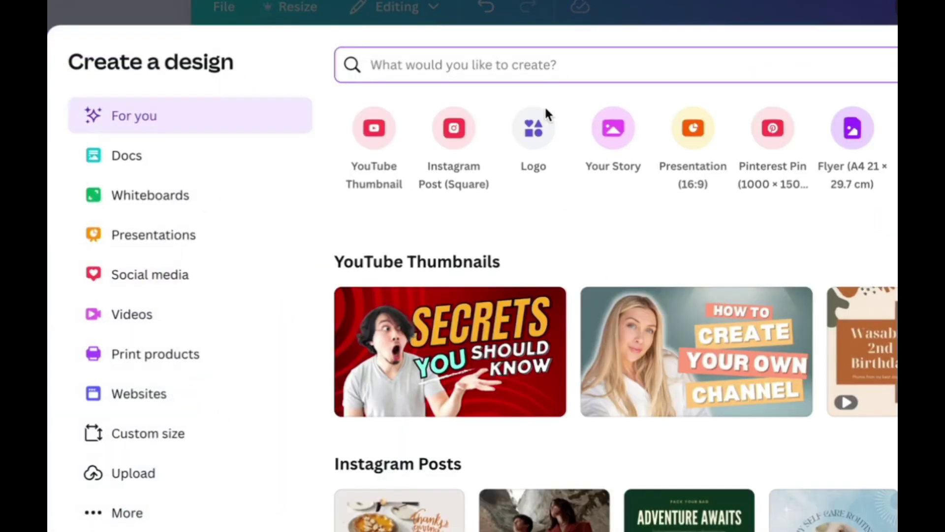
scroll(544, 118, right, 5)
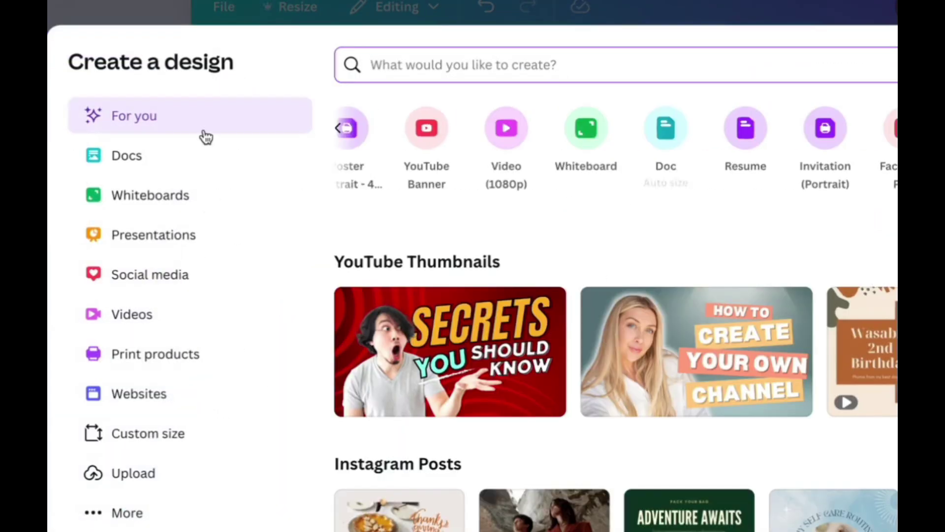
click(161, 436)
click(808, 154)
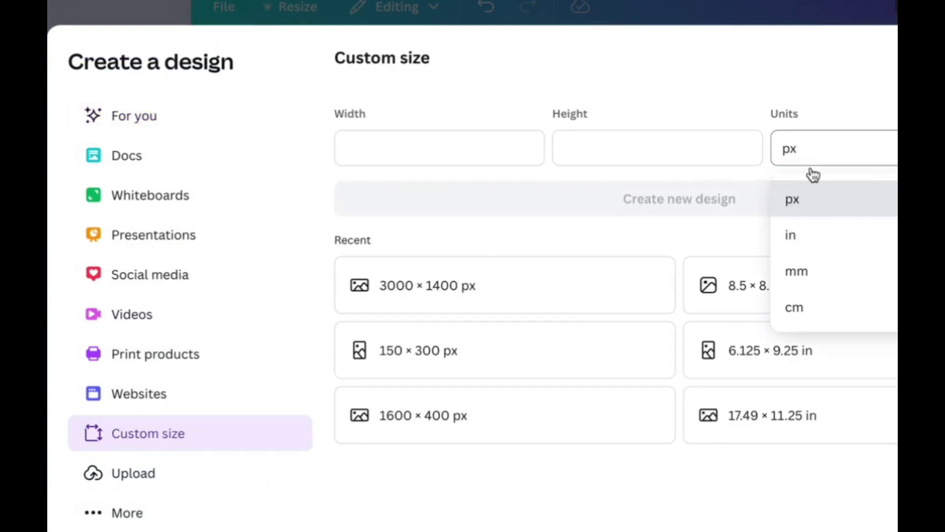
click(812, 237)
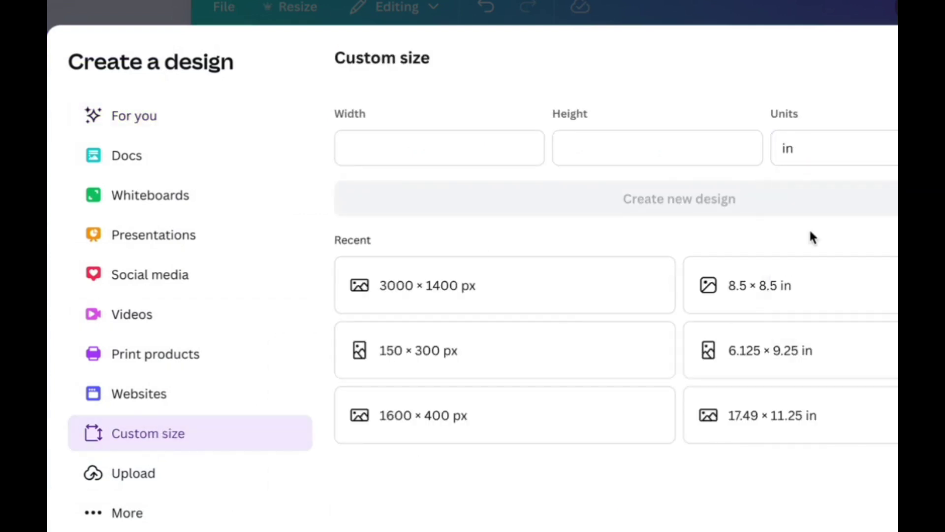
click(424, 148)
click(587, 147)
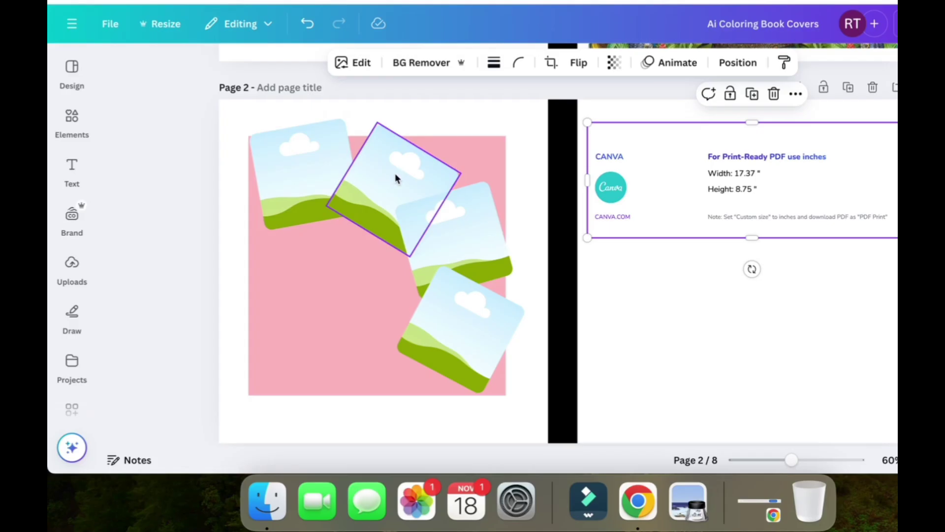
drag(394, 173, 329, 154)
Step: Search Elements for frame and browse all available frame shapes
click(72, 120)
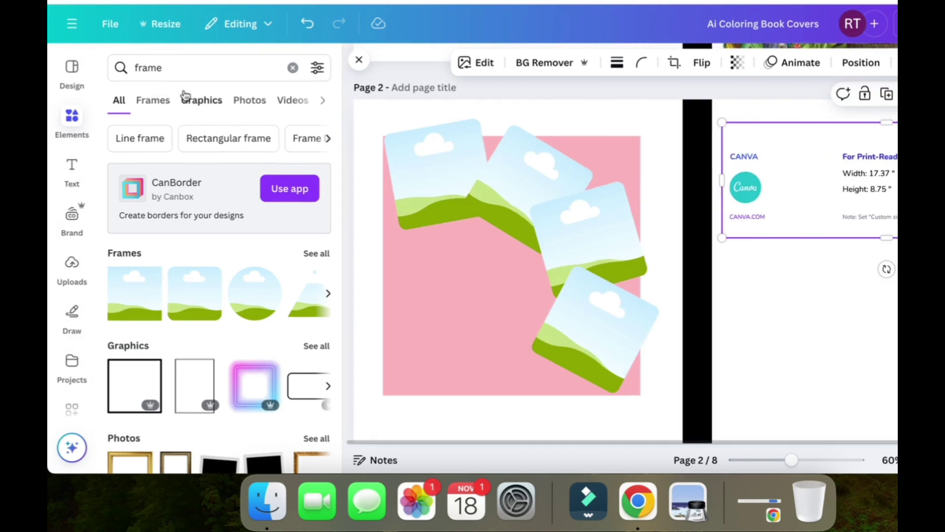
click(319, 254)
scroll(268, 328, down, 5)
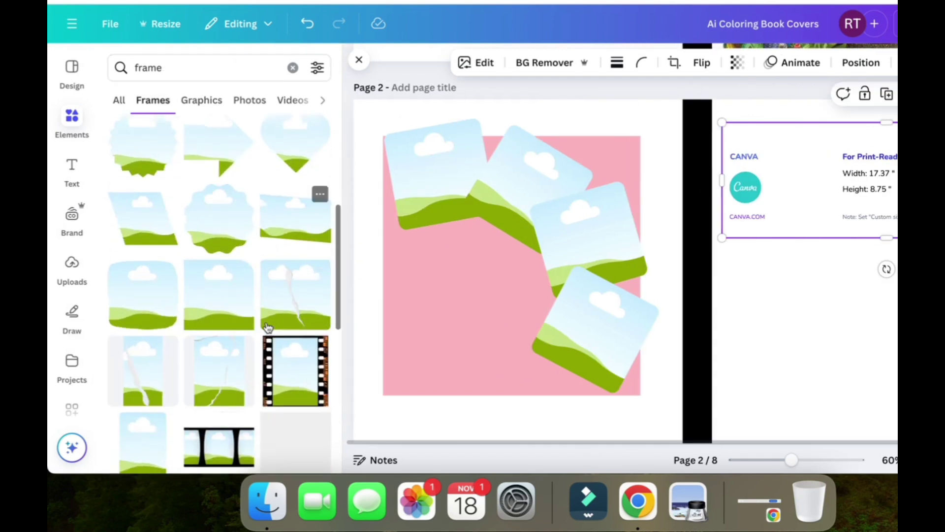
scroll(268, 328, up, 5)
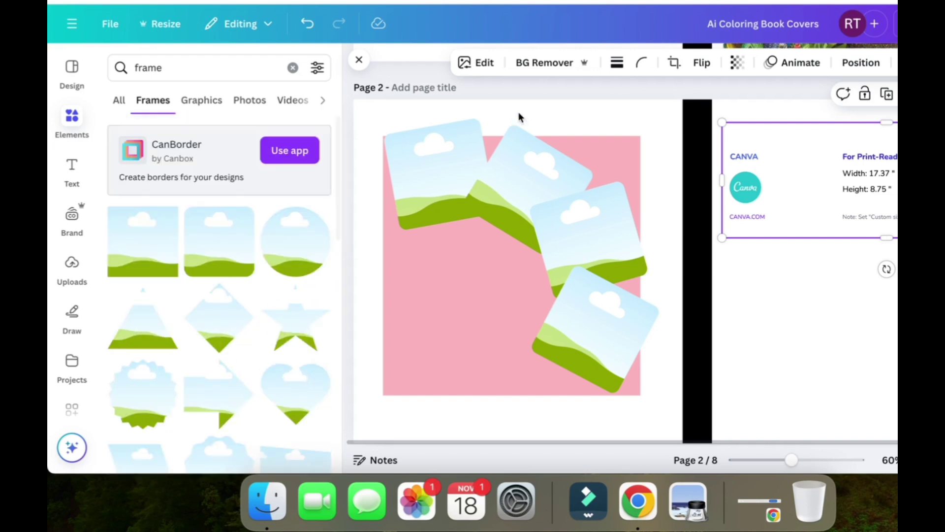
Step: Enlarge the parrot image on page 1 to fill the front cover
click(605, 128)
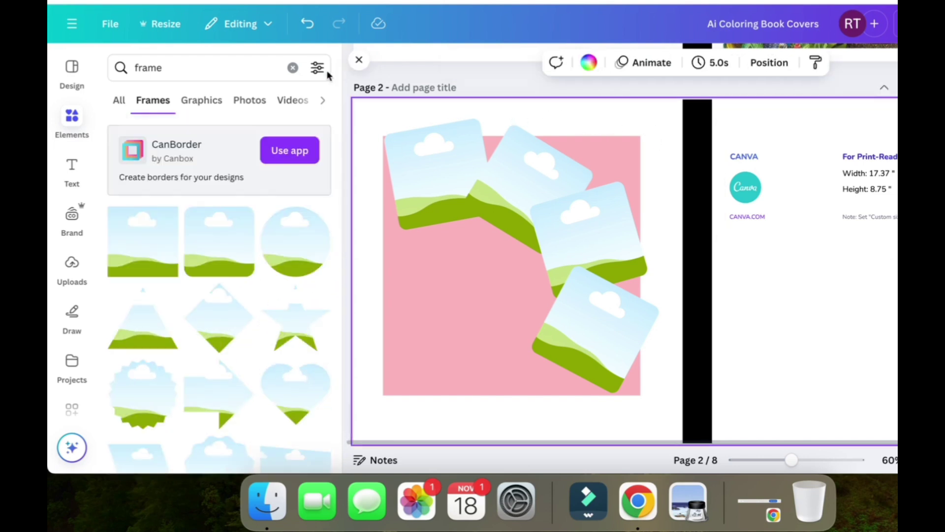
click(347, 102)
scroll(643, 237, down, 3)
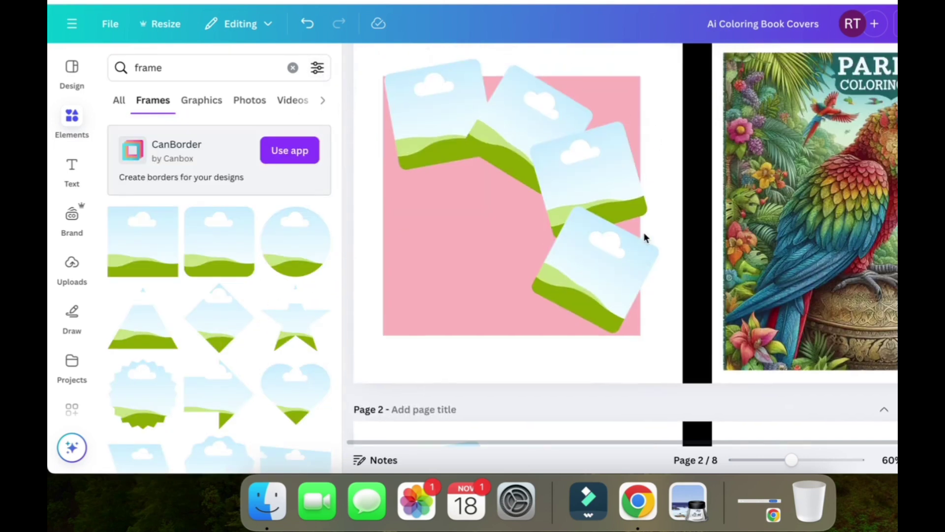
scroll(654, 268, up, 5)
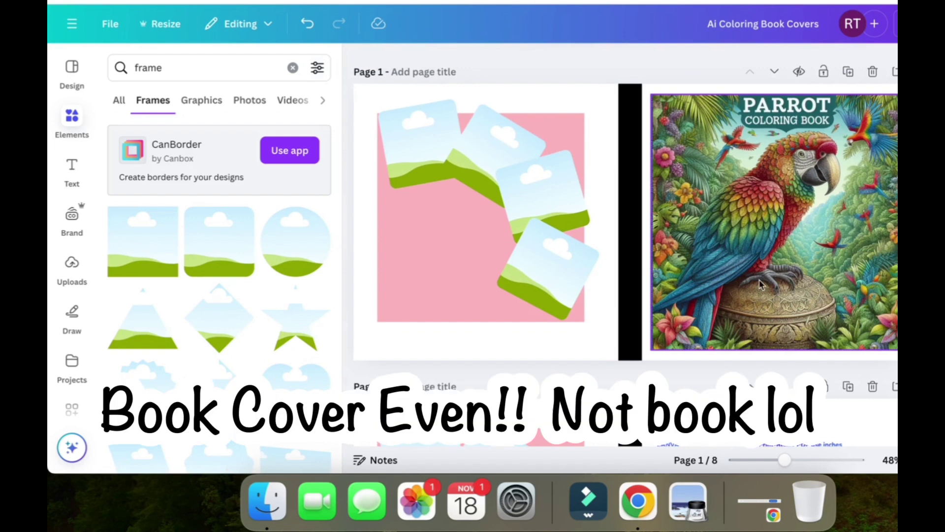
click(760, 284)
drag(753, 279, 860, 321)
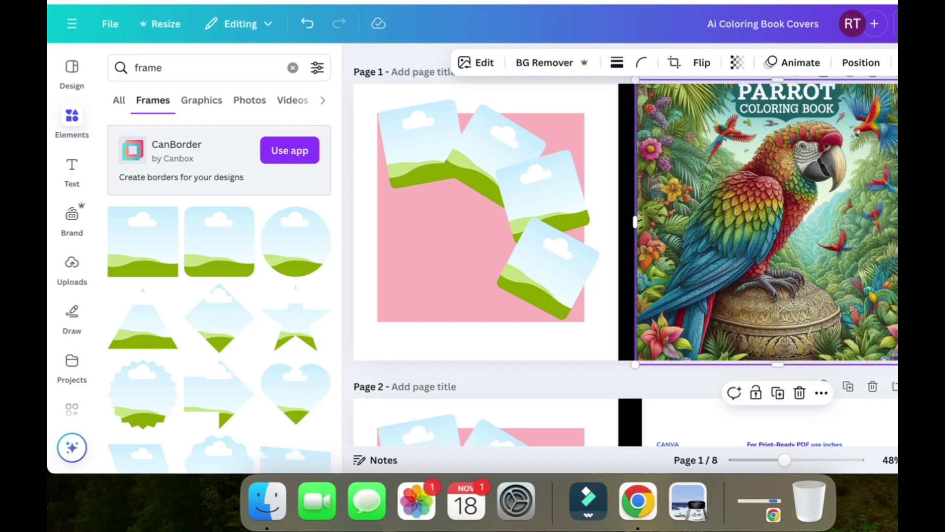
click(476, 62)
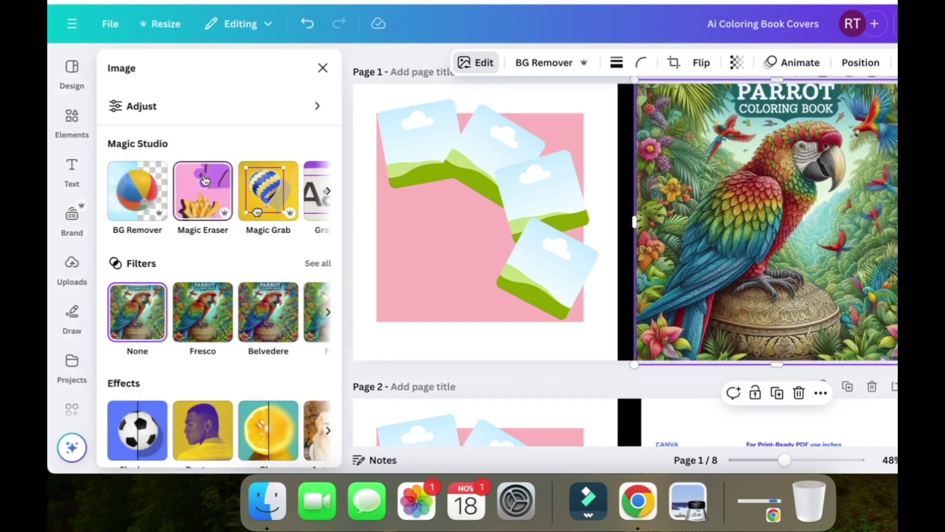
Step: Use Grab Text with All text to extract the PARROT COLORING BOOK title from the image
click(330, 193)
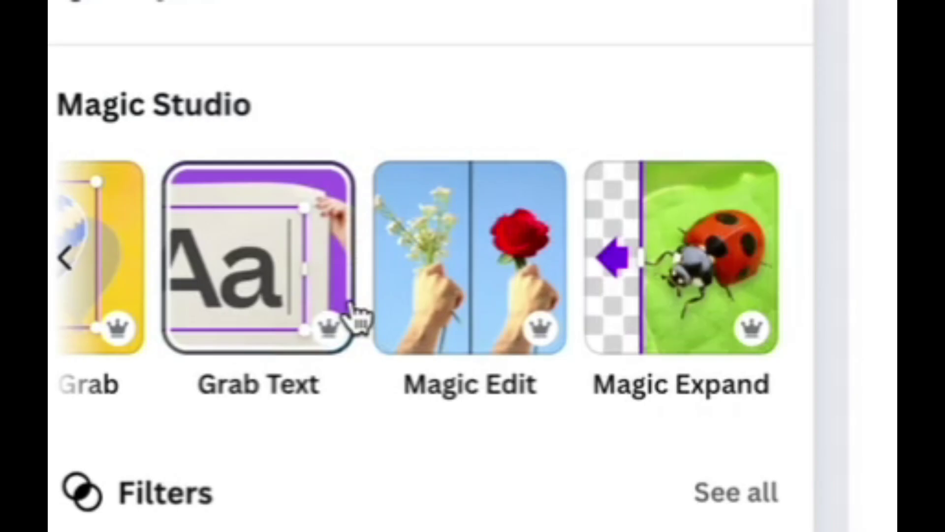
click(244, 279)
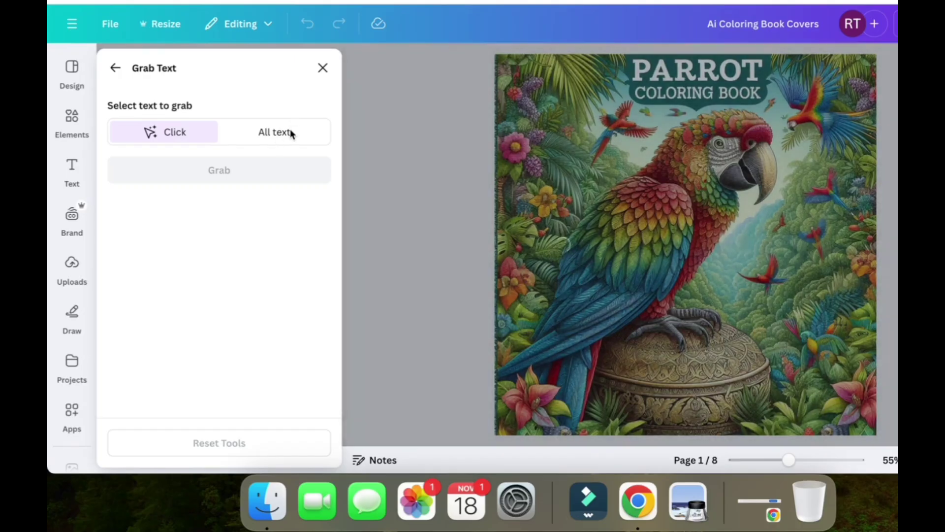
click(290, 132)
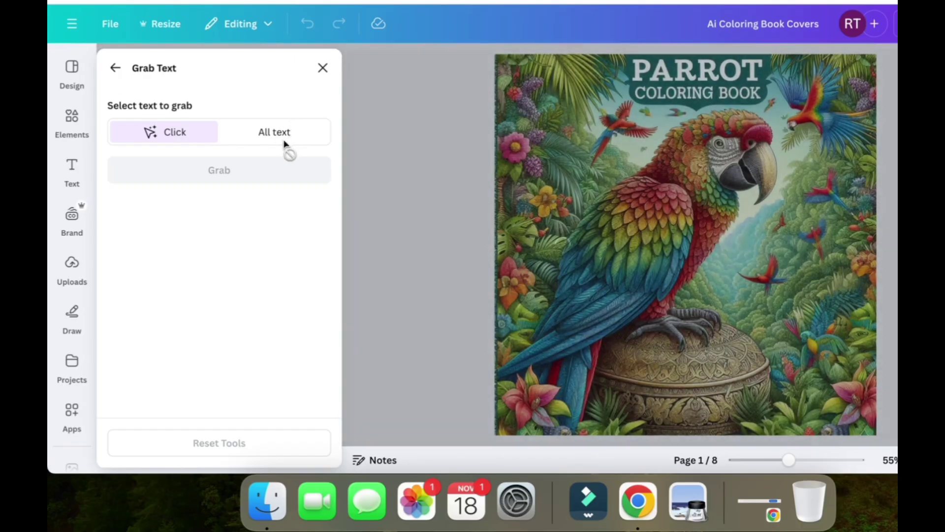
click(296, 169)
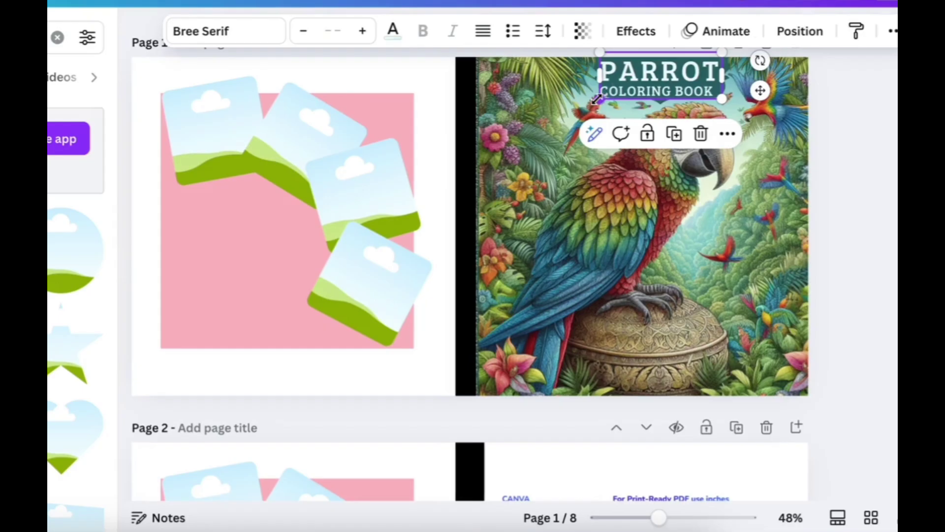
Step: Enlarge the title, move it to the lower front cover, and reposition the parrot image
drag(736, 118, 648, 152)
drag(638, 102, 681, 321)
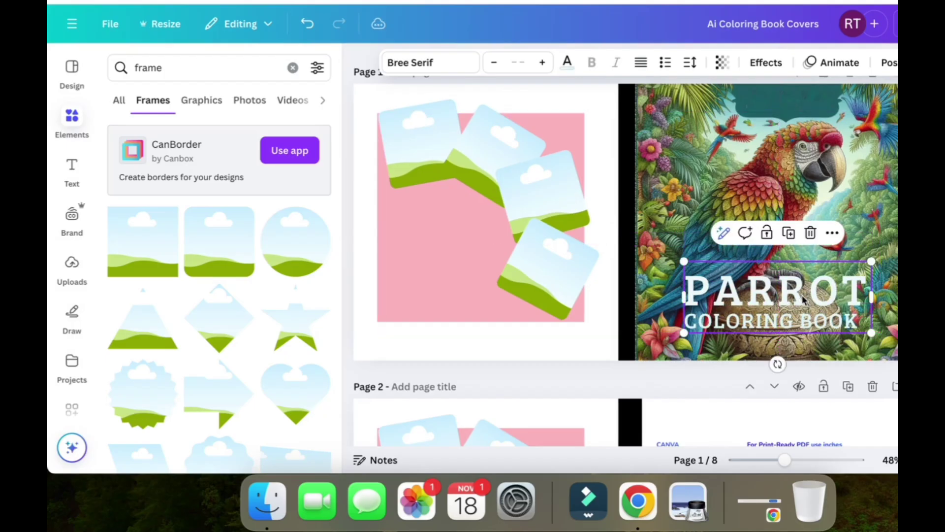
click(770, 105)
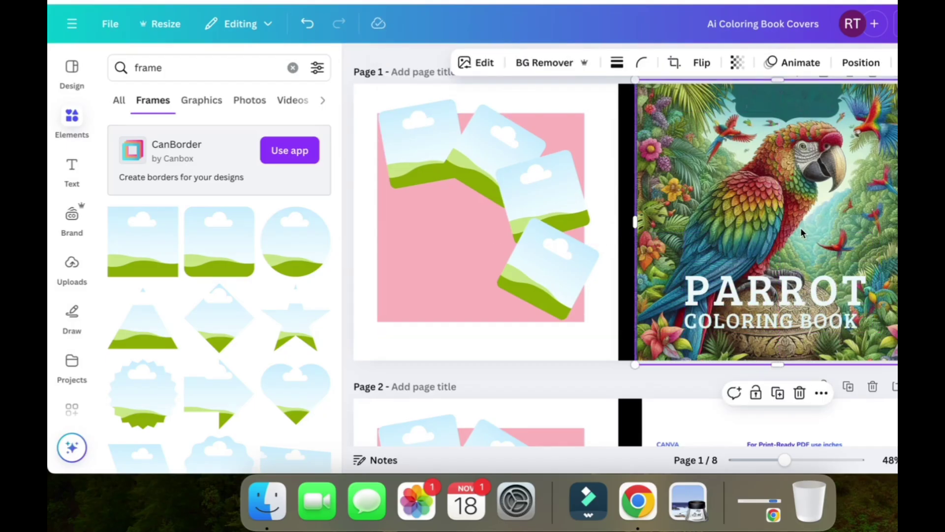
drag(813, 216, 820, 180)
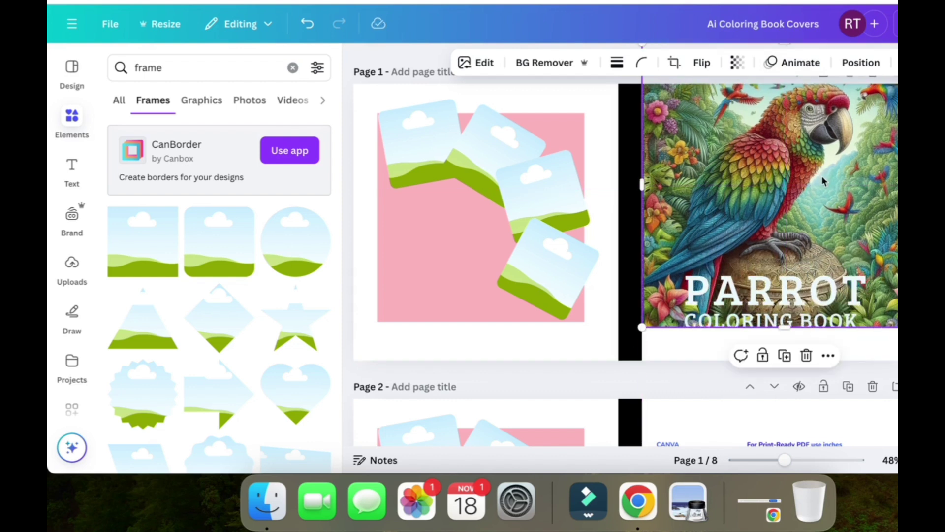
drag(822, 285, 851, 229)
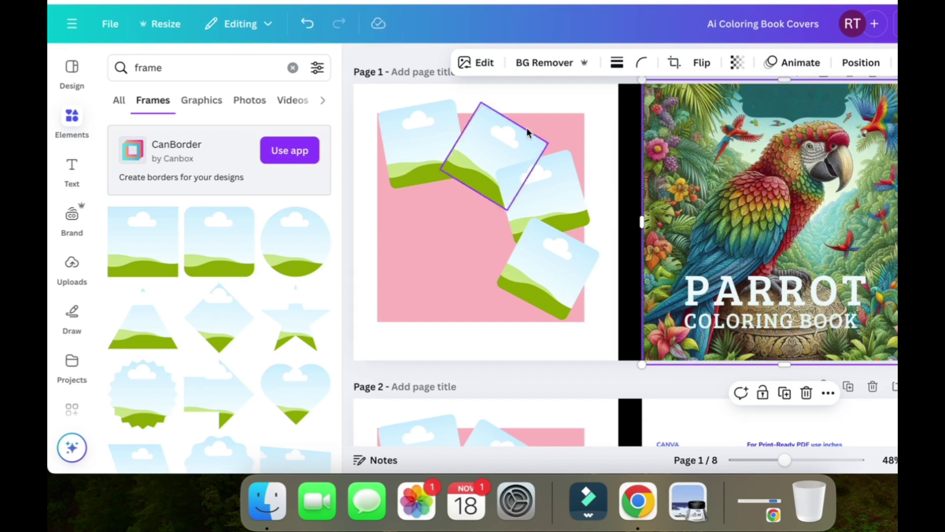
Step: Magic-erase the teal banner and its leftover traces from the top of the parrot image
click(486, 64)
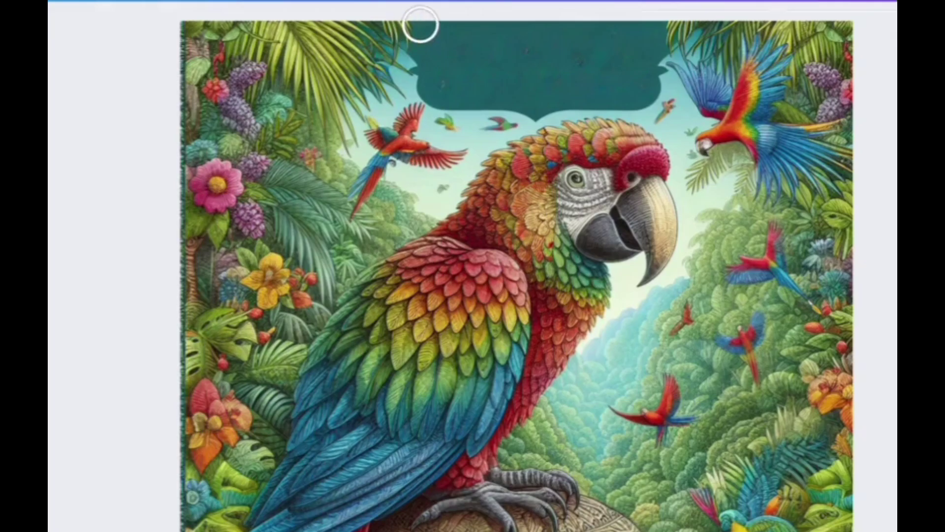
mouse_move(420, 25)
mouse_down()
mouse_move(421, 71)
mouse_move(434, 79)
mouse_move(662, 35)
mouse_move(610, 40)
mouse_up()
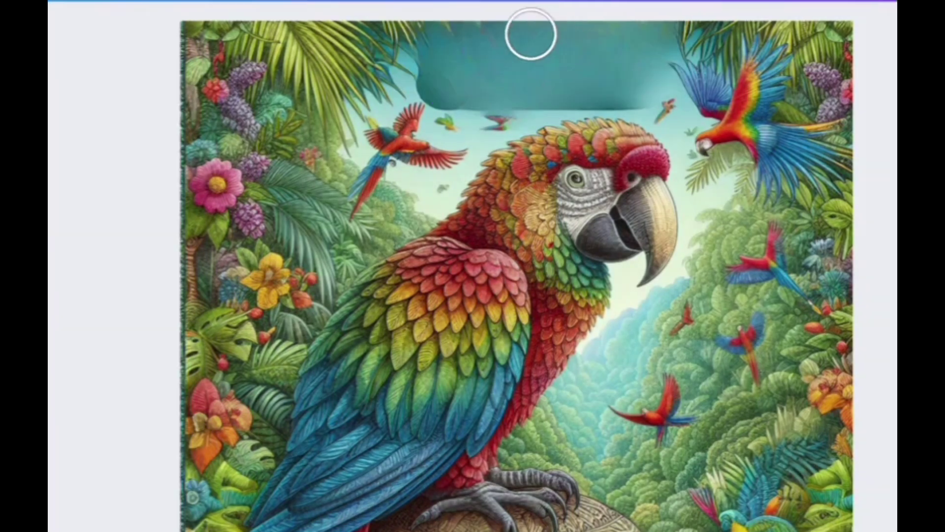
mouse_move(535, 91)
mouse_down()
mouse_move(557, 81)
mouse_move(547, 60)
mouse_up()
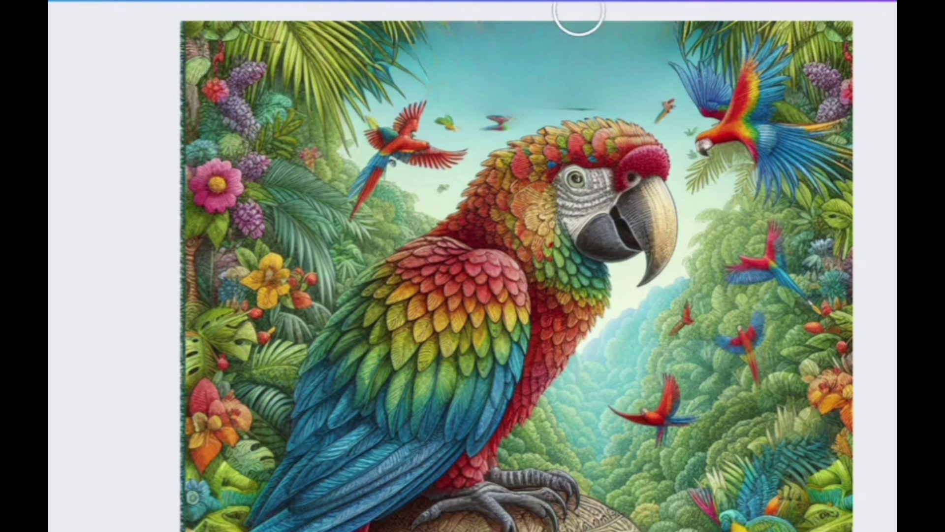
click(503, 109)
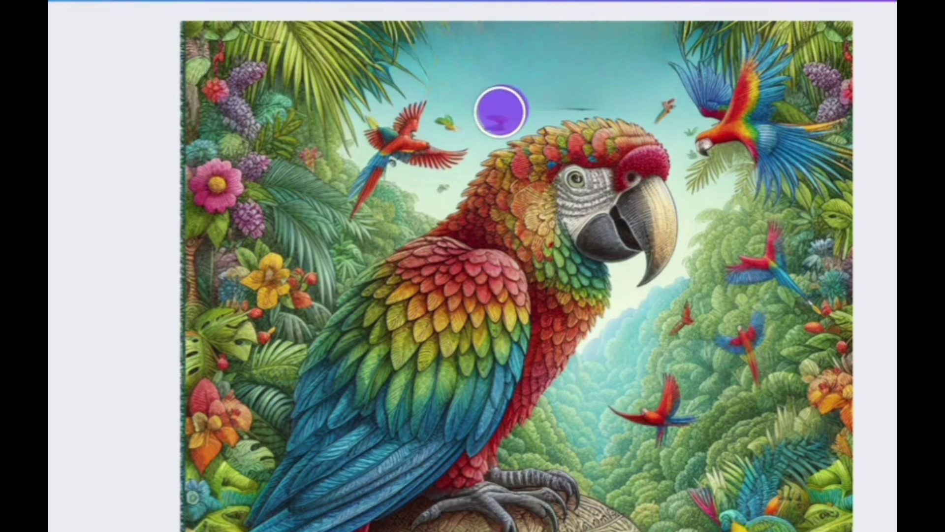
mouse_move(501, 109)
mouse_down()
mouse_move(529, 88)
mouse_move(540, 95)
mouse_move(569, 83)
mouse_up()
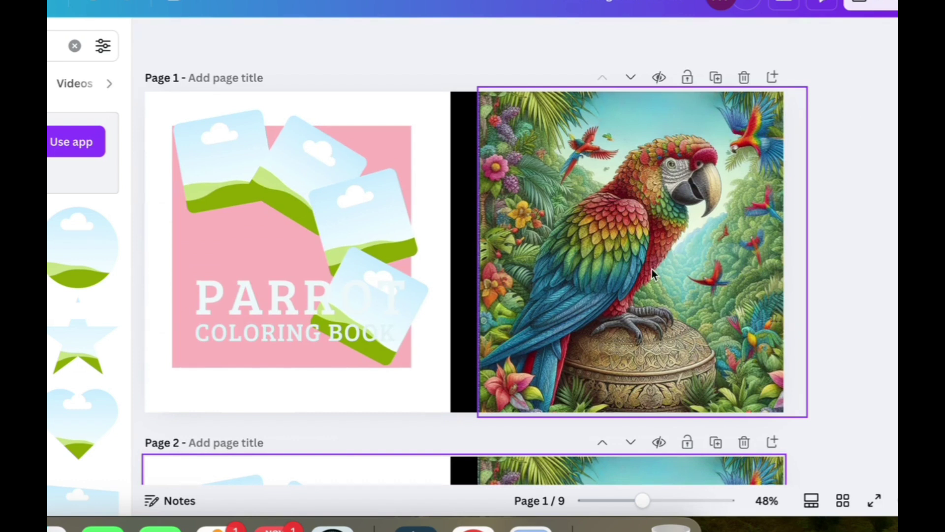
Step: Magic Grab the parrot, brushing in its claws at size 8, and move the cutout left over the back cover
click(281, 90)
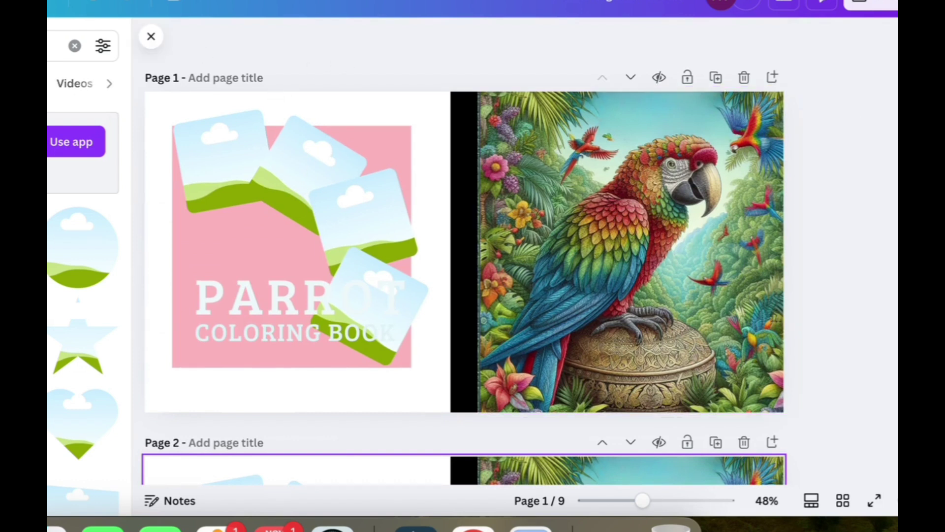
click(597, 257)
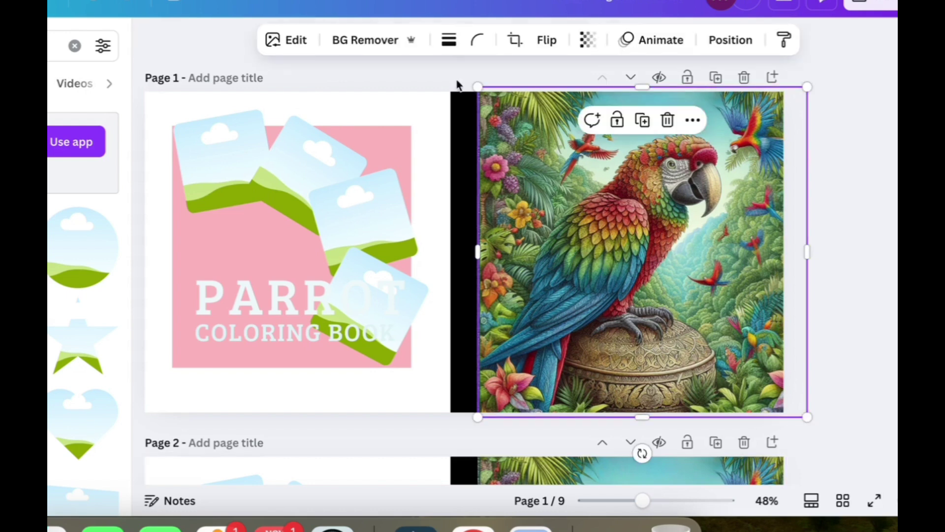
click(290, 41)
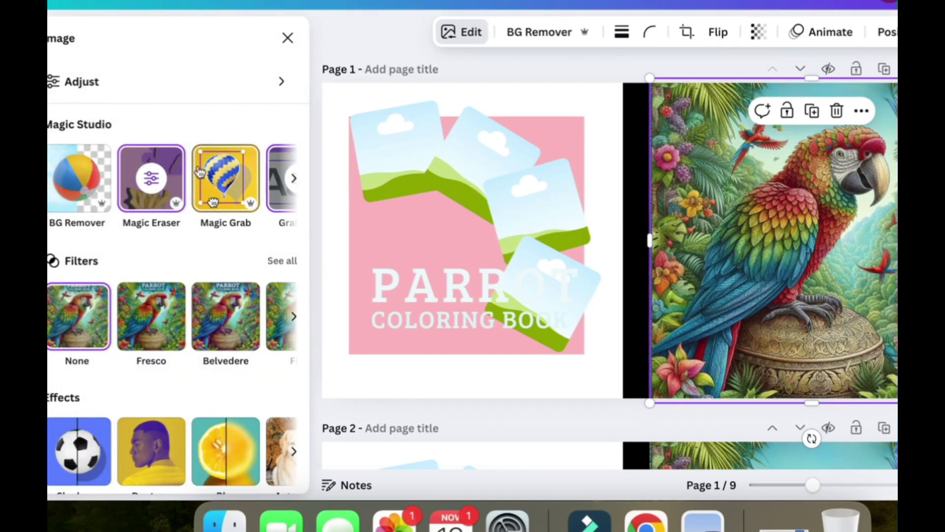
click(240, 185)
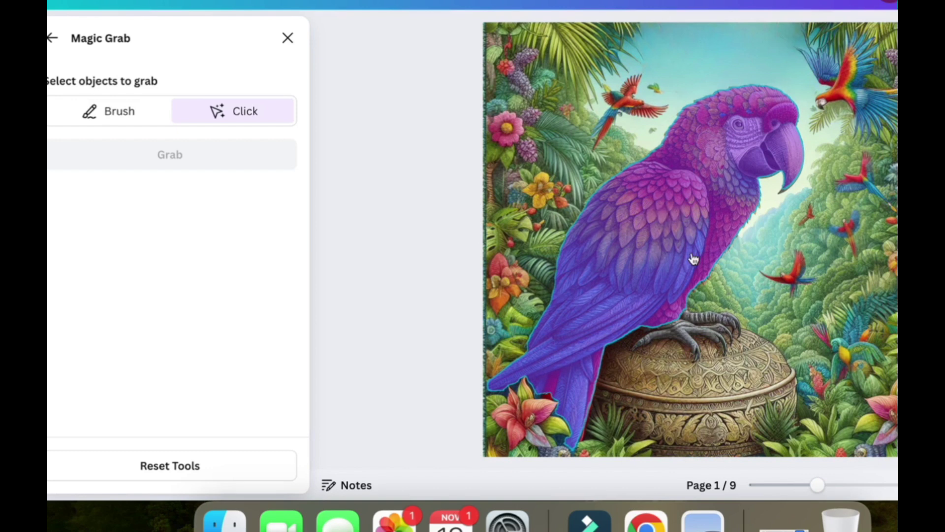
click(687, 192)
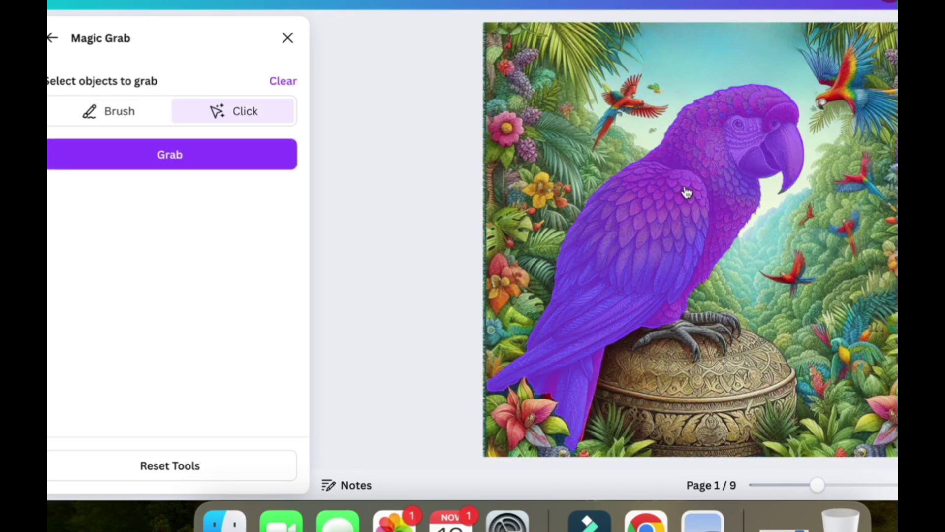
click(114, 114)
drag(134, 179, 63, 175)
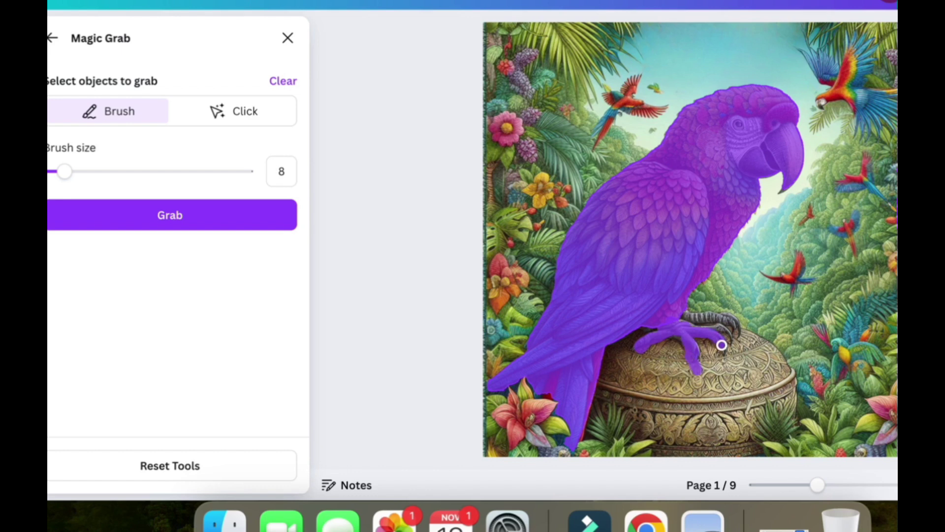
drag(722, 345, 724, 325)
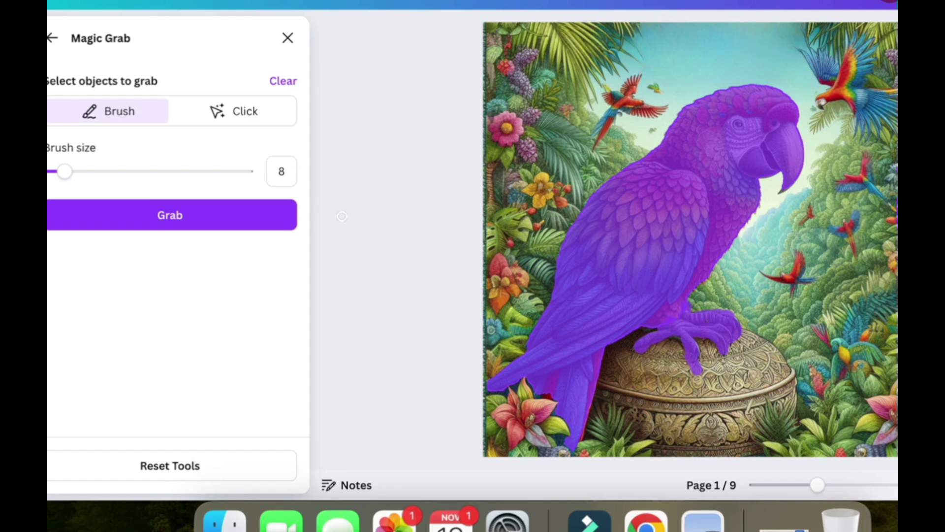
click(226, 222)
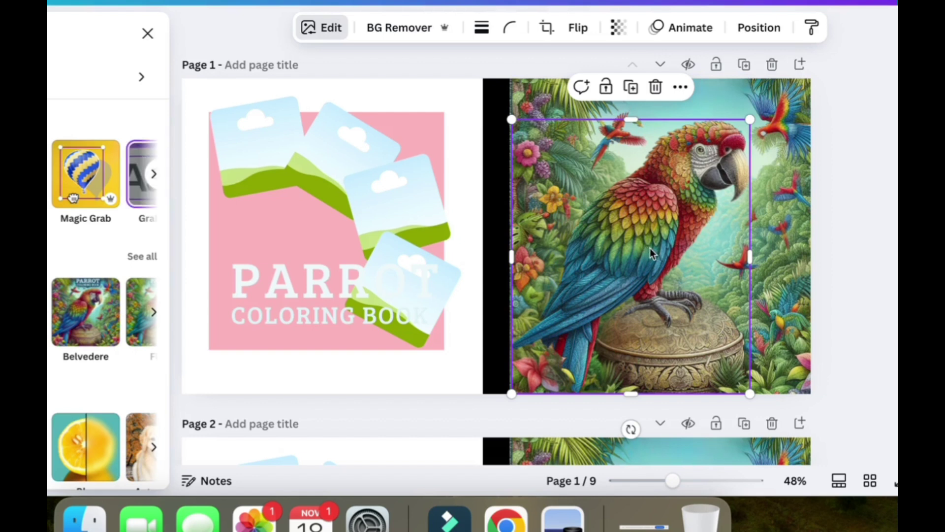
drag(654, 238, 539, 210)
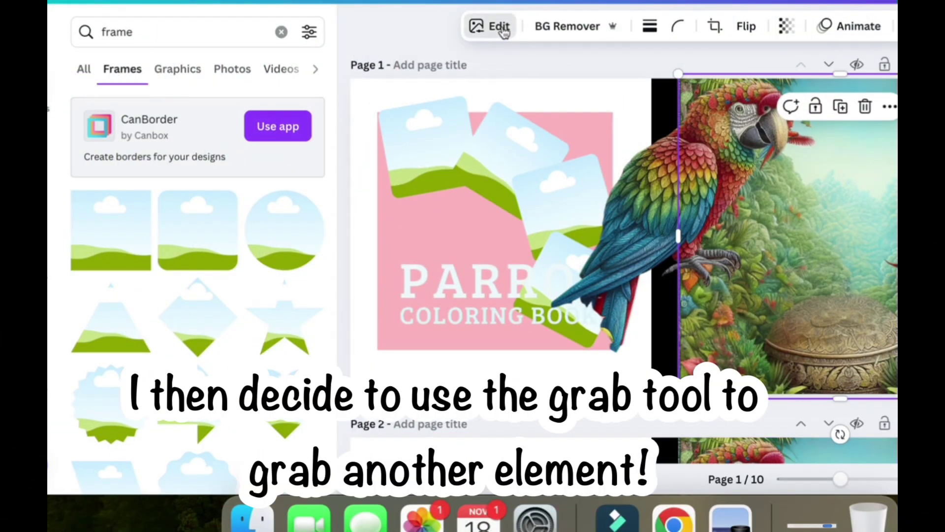
Step: Magic Grab the carved pot from the jungle background and move it upward
click(502, 29)
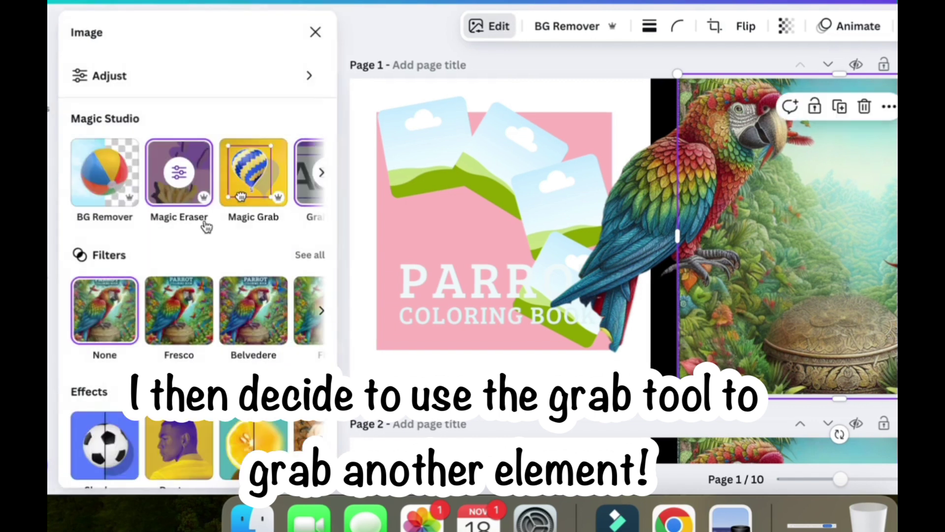
click(252, 217)
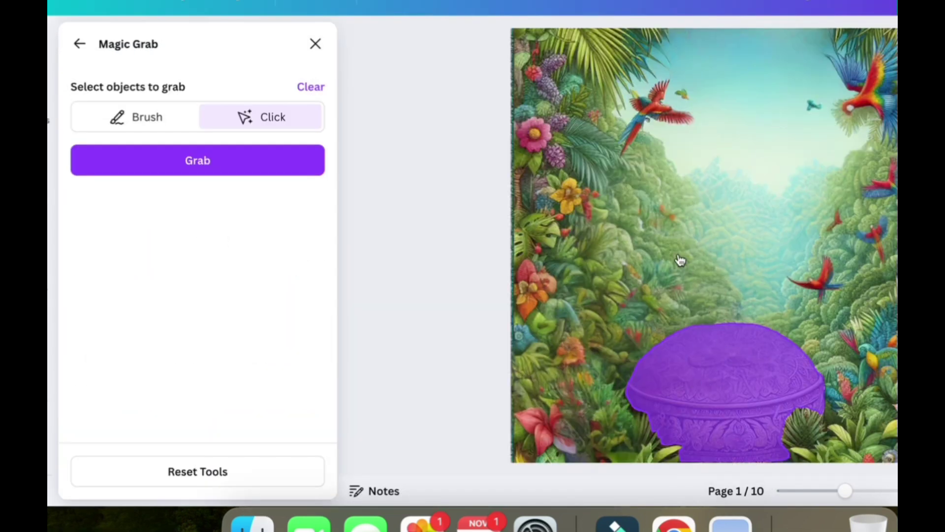
click(208, 167)
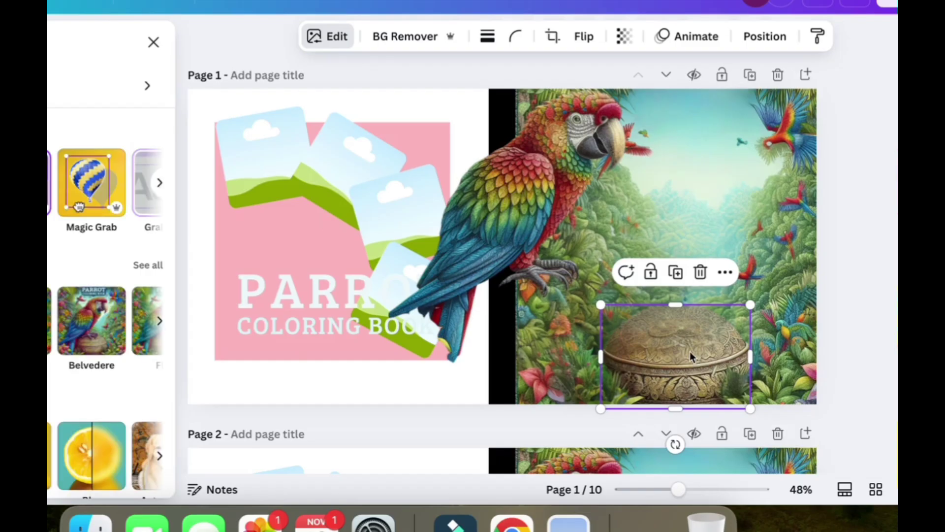
drag(691, 356, 692, 312)
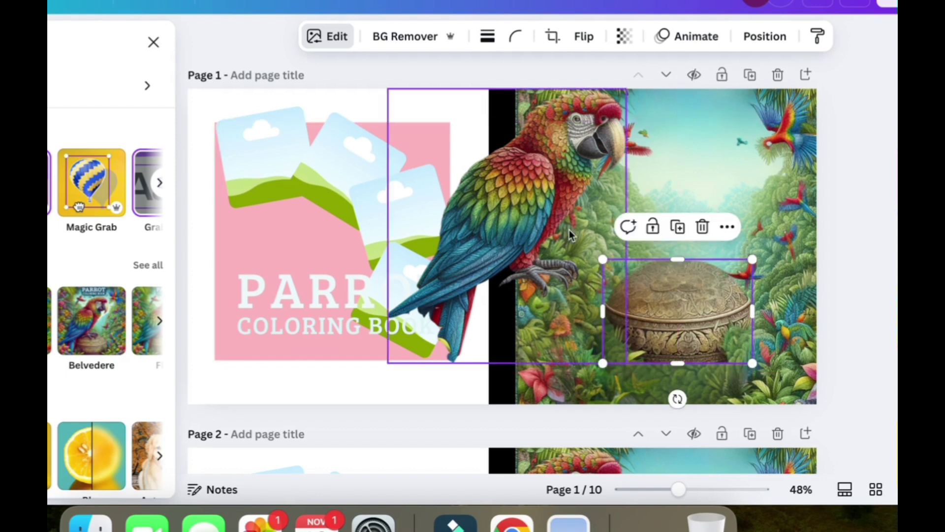
Step: Put the parrot back in front of the jungle background, lowered onto the pot and resized
drag(531, 220, 678, 212)
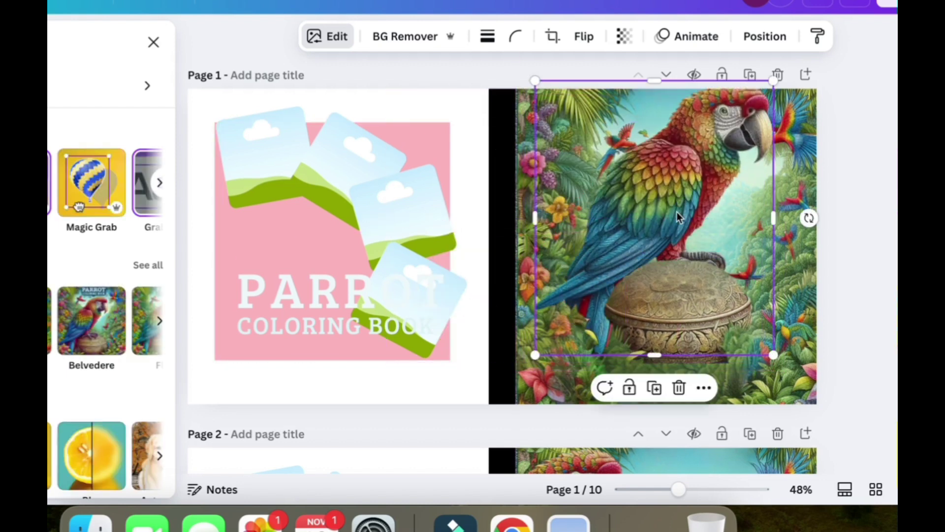
key(ctrl+bracketleft)
key(super+bracketright)
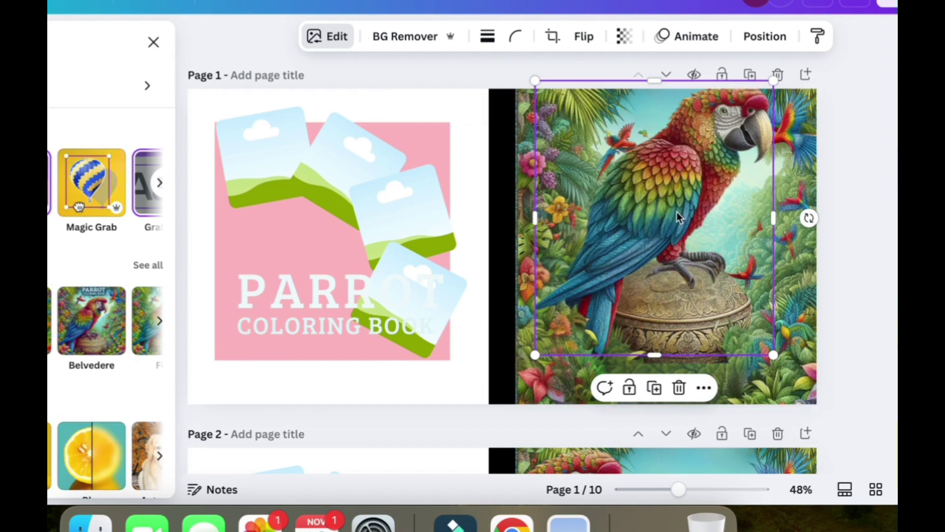
drag(683, 178, 684, 198)
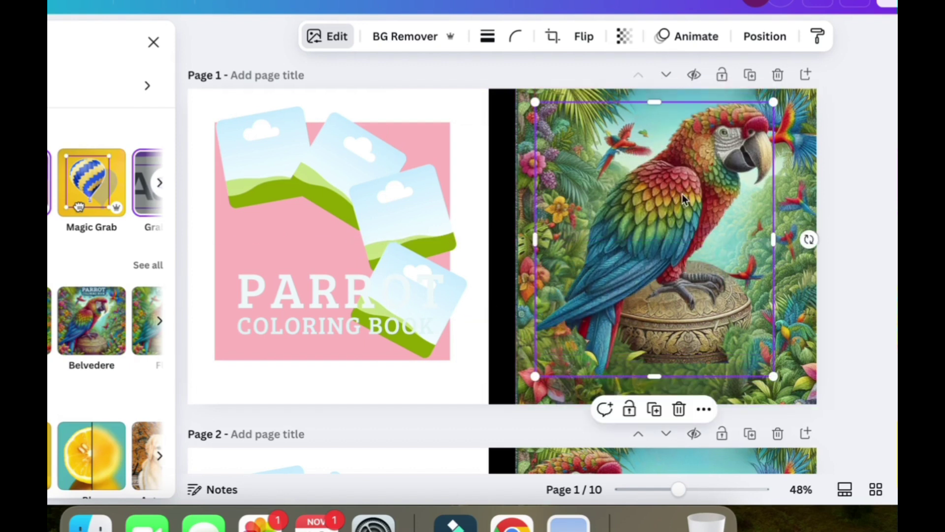
mouse_move(760, 111)
mouse_down()
mouse_move(752, 117)
mouse_move(762, 117)
mouse_up()
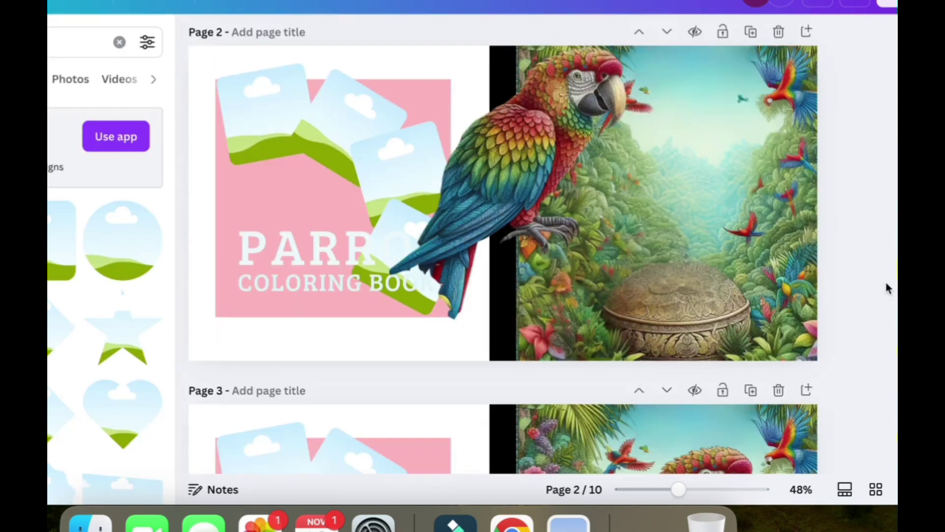
Step: Copy the PARROT COLORING BOOK title from page 3 and paste it low on page 1's front cover
scroll(888, 288, down, 5)
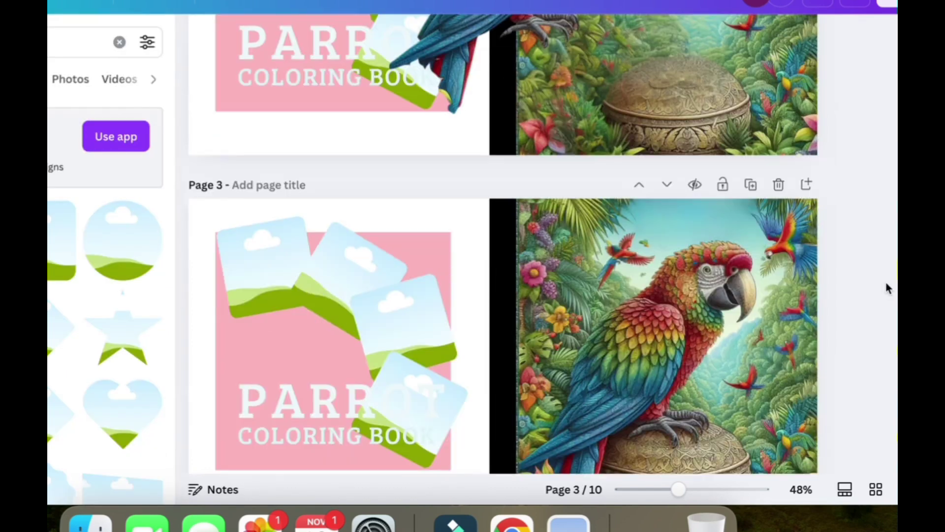
click(332, 430)
scroll(583, 394, up, 10)
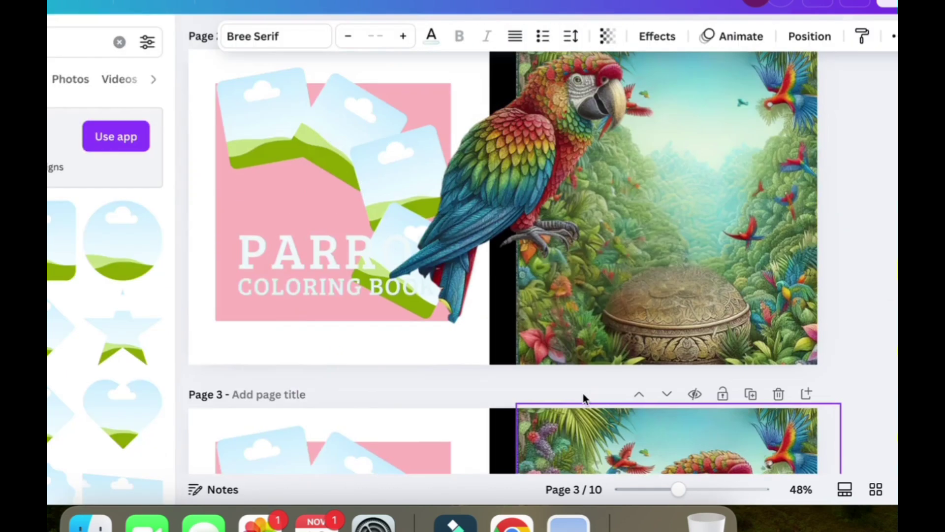
click(645, 251)
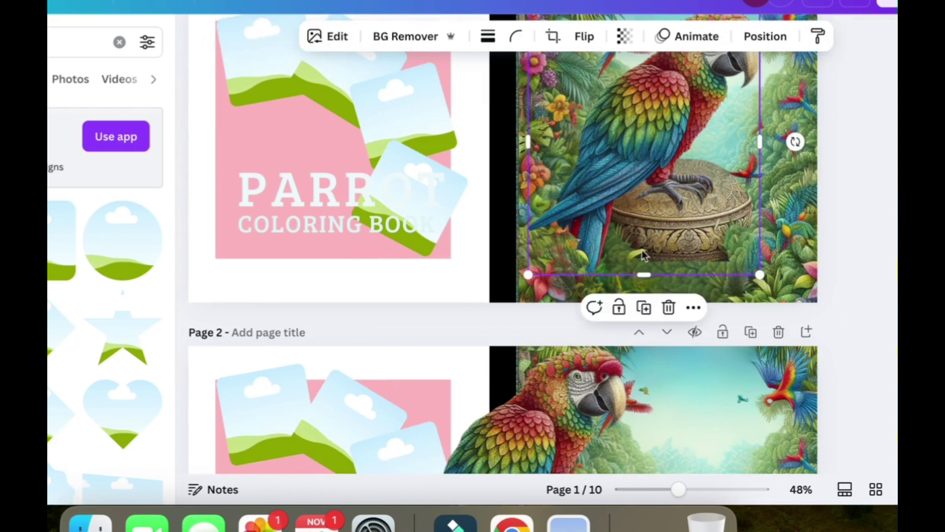
key(ctrl+v)
drag(377, 214, 702, 263)
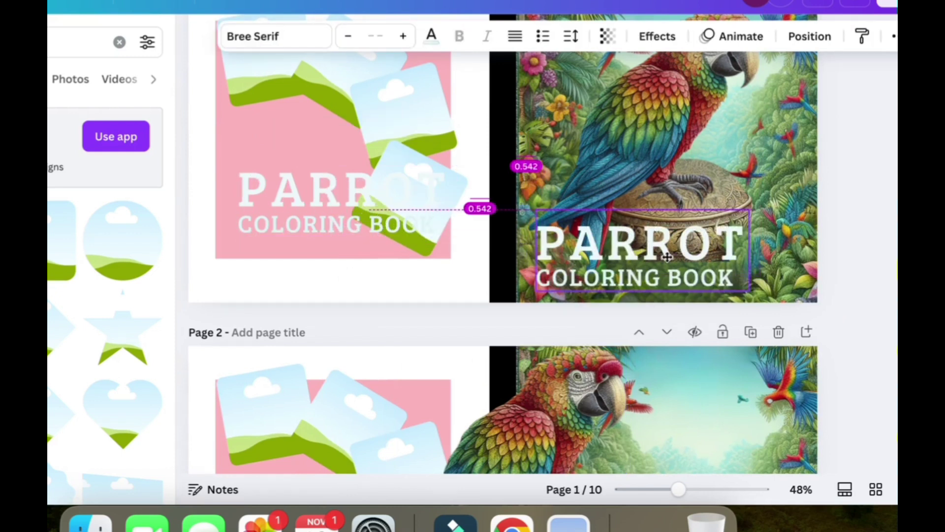
scroll(843, 186, up, 3)
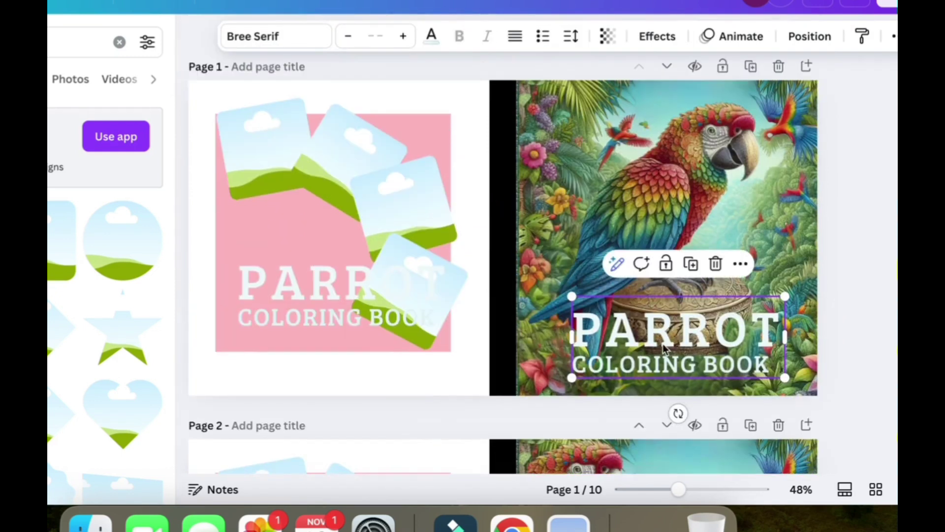
drag(665, 348, 661, 343)
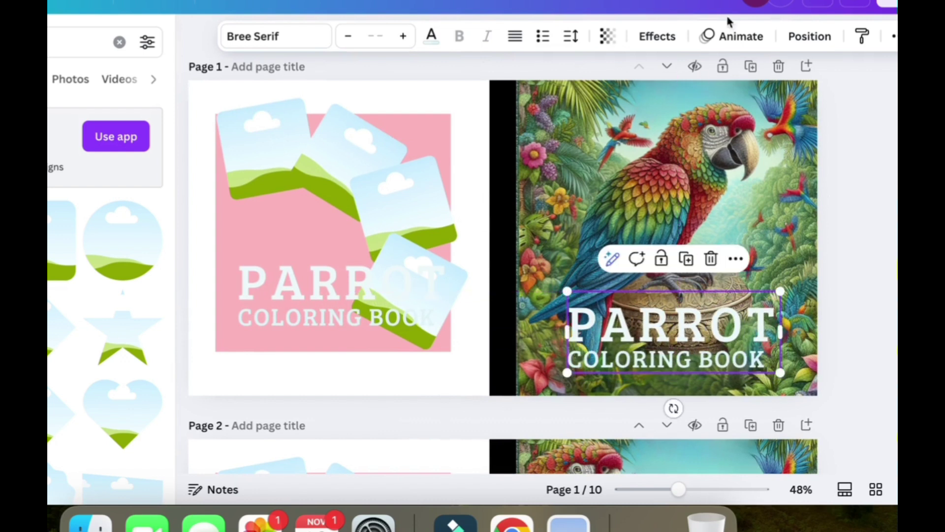
click(660, 47)
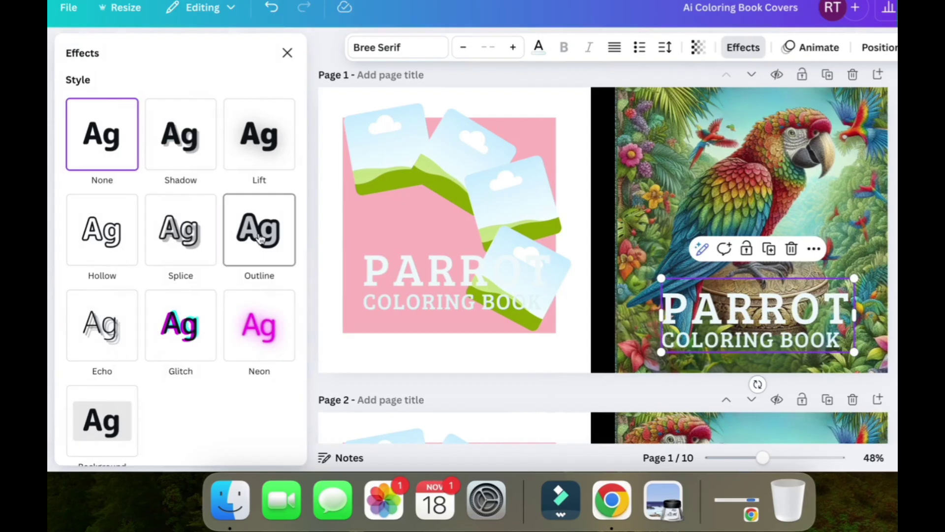
Step: Add a thick black outline to the front-cover title
click(123, 246)
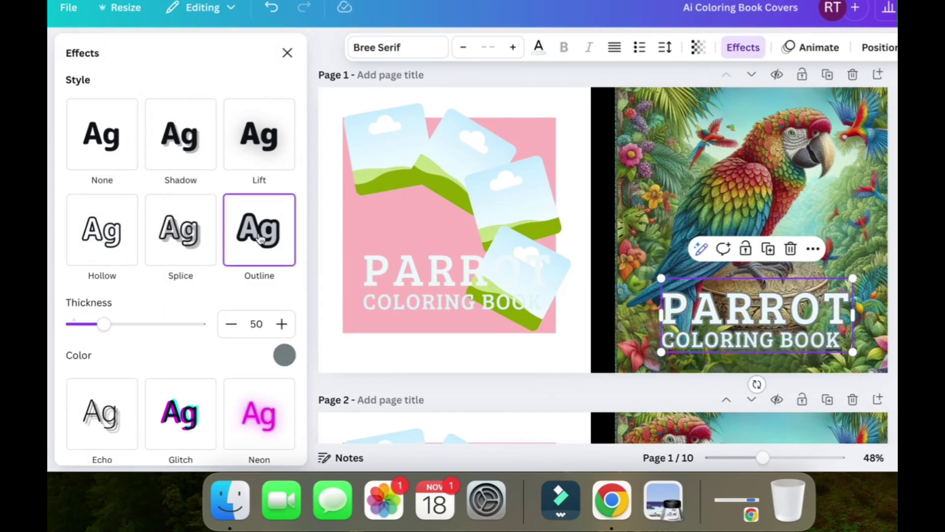
click(286, 353)
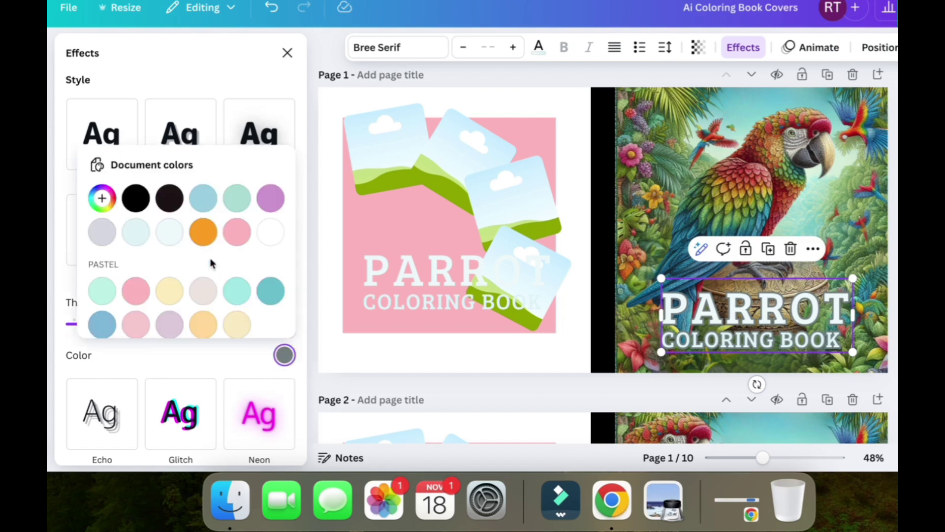
click(140, 204)
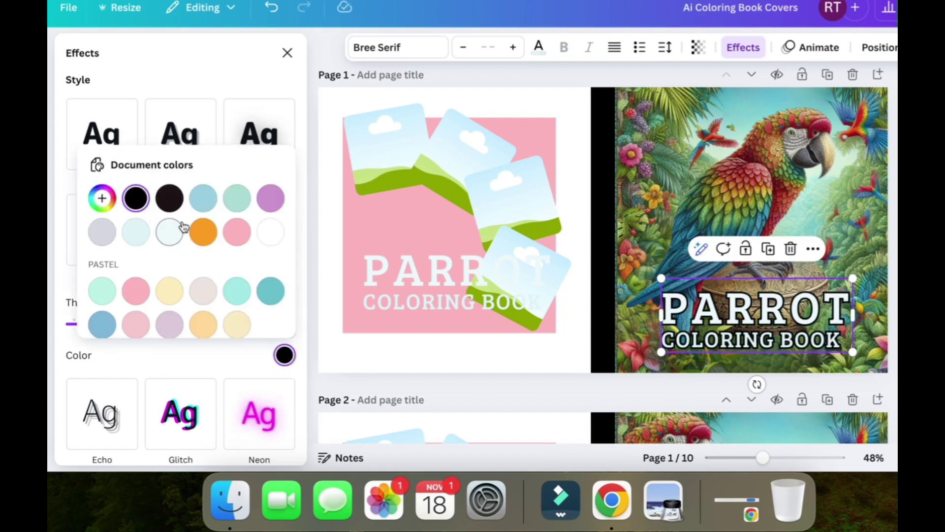
click(304, 142)
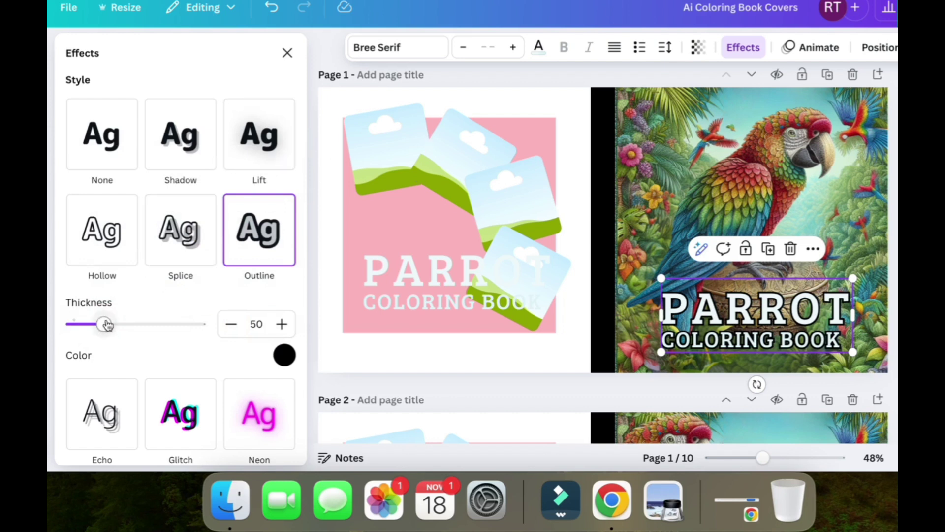
drag(105, 324, 148, 338)
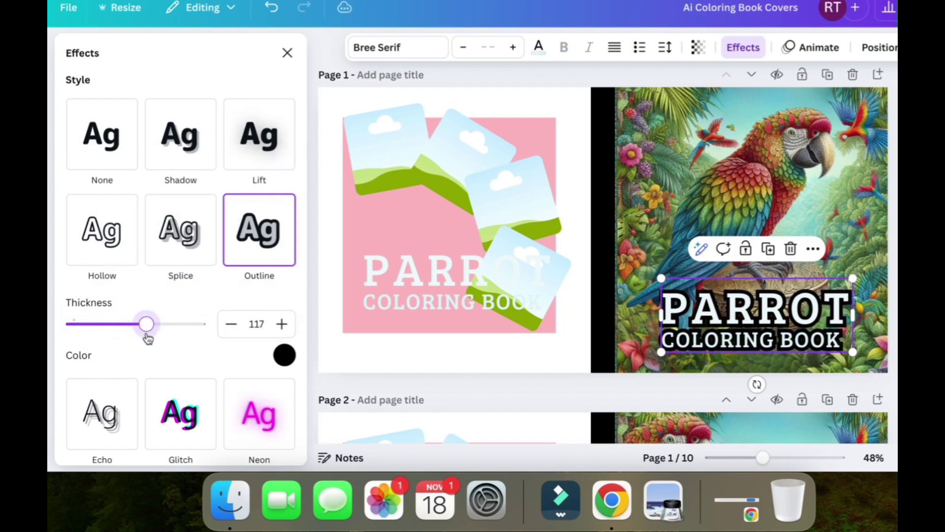
Step: Change the outline colour to a darkened blue sampled from the parrot's wing
click(284, 355)
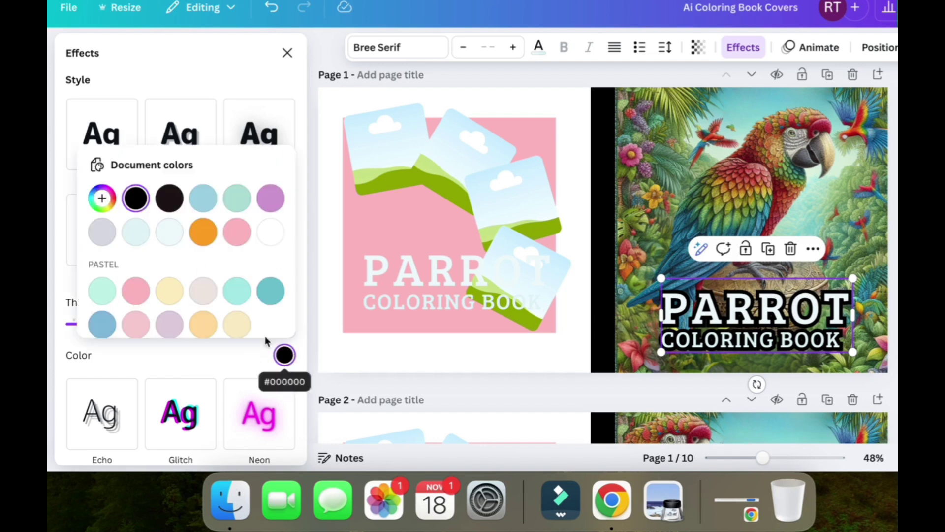
click(102, 198)
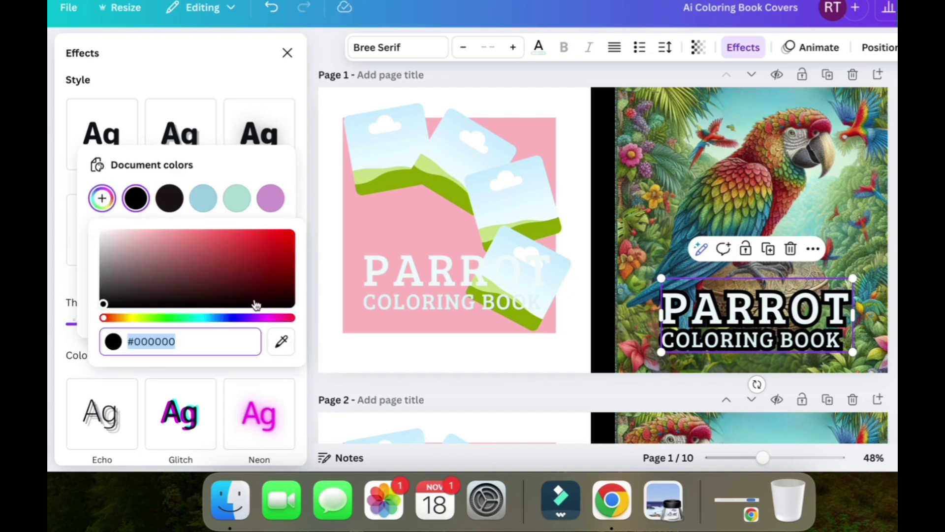
click(281, 344)
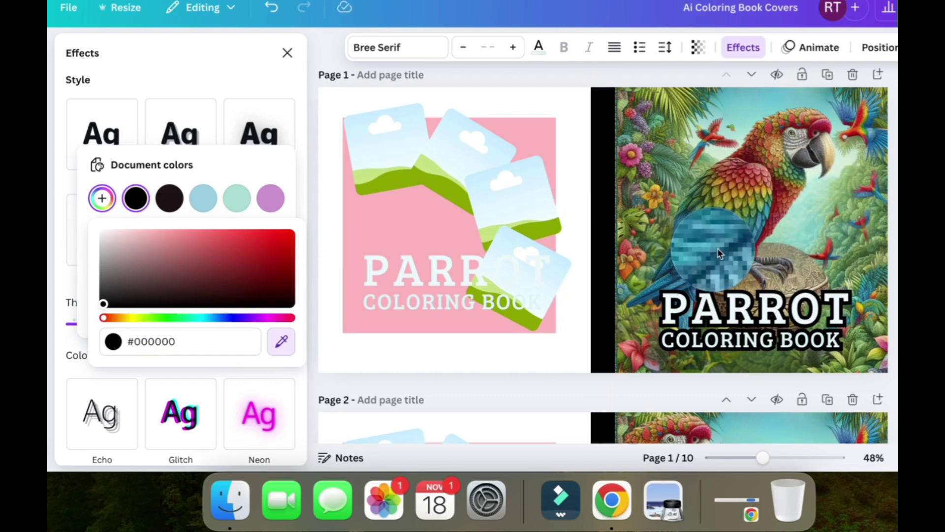
click(698, 258)
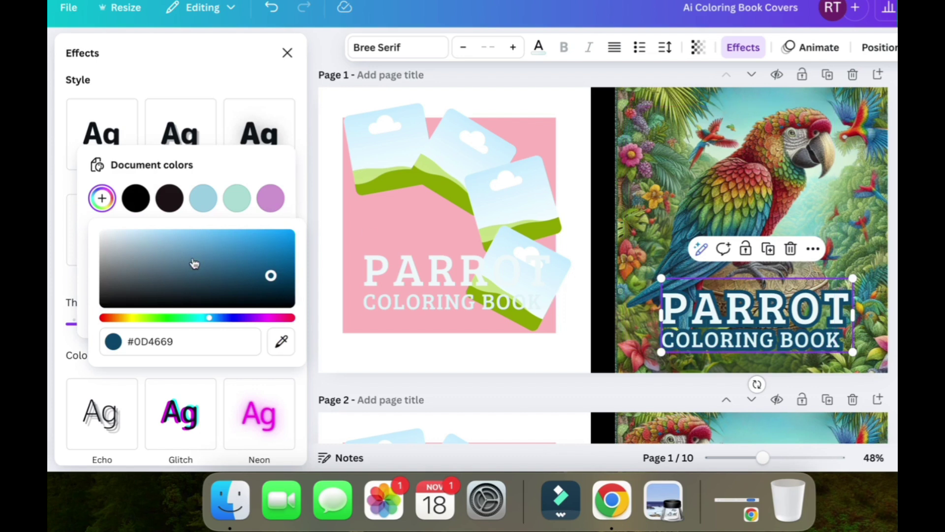
drag(274, 269, 153, 282)
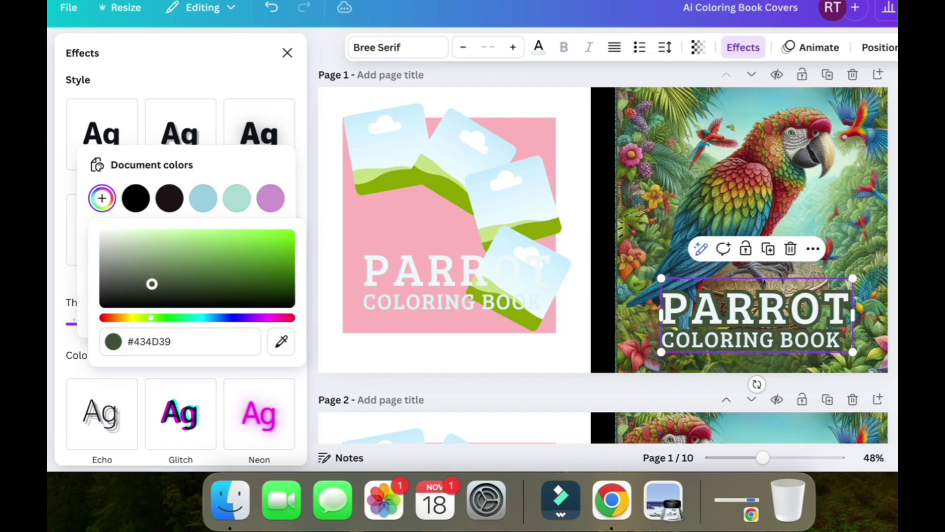
key(Escape)
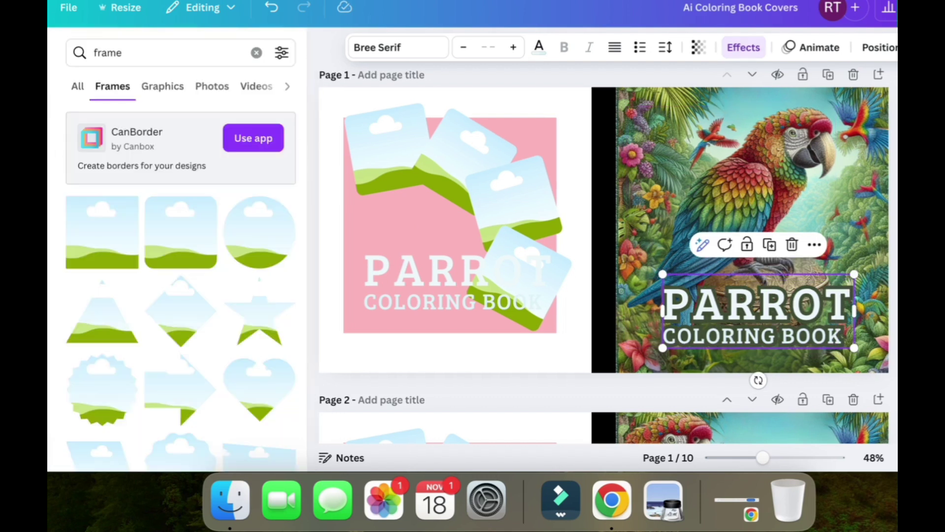
Step: Recolour the black spine strip olive green
key(Escape)
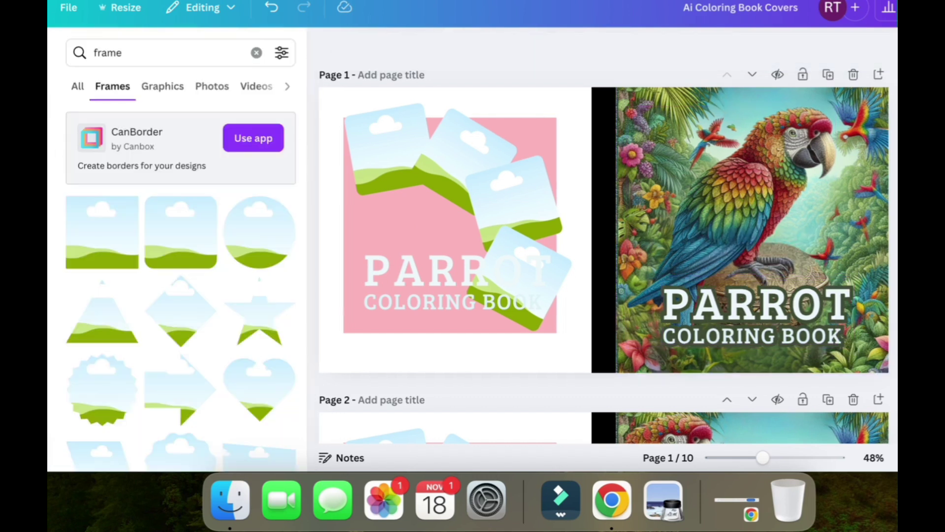
click(604, 205)
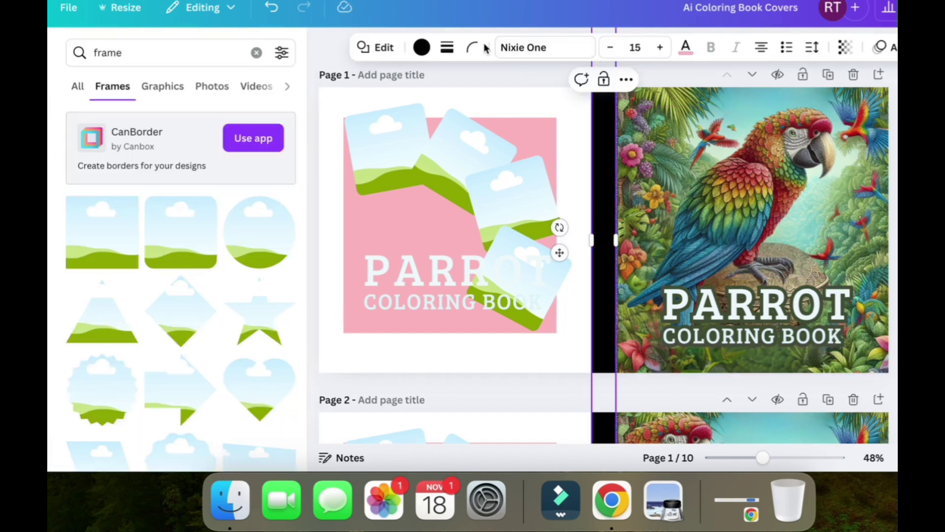
click(422, 47)
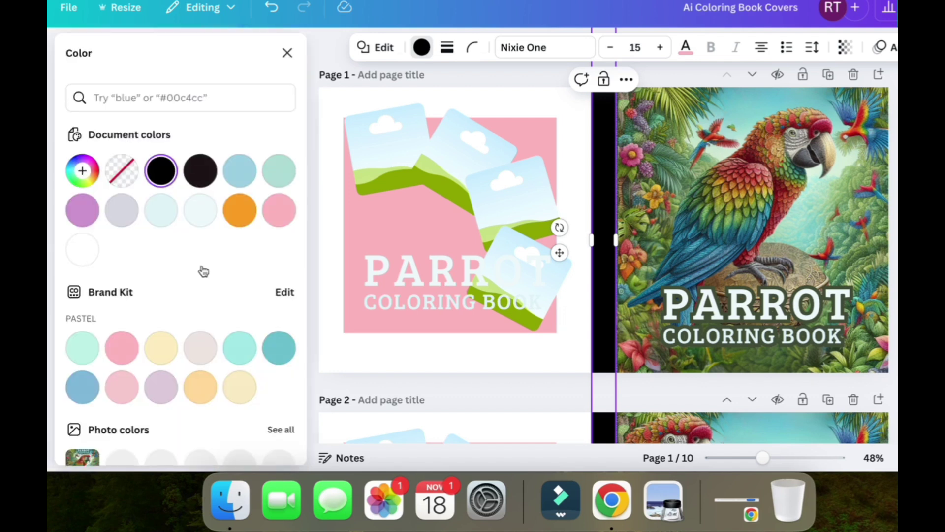
Step: Delete Page 2's parrot cutout and paste its jungle background onto Page 1's back cover, behind the layout
scroll(435, 269, down, 5)
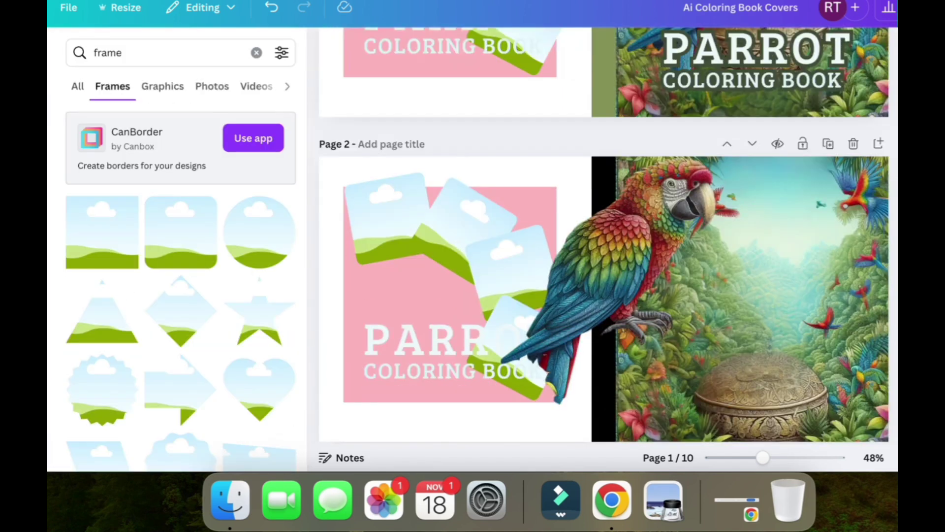
click(669, 202)
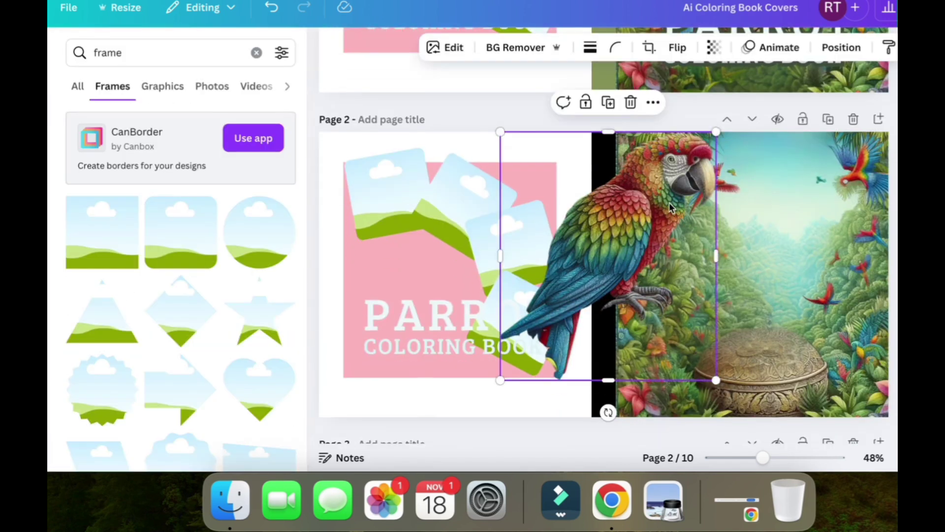
key(Delete)
click(803, 287)
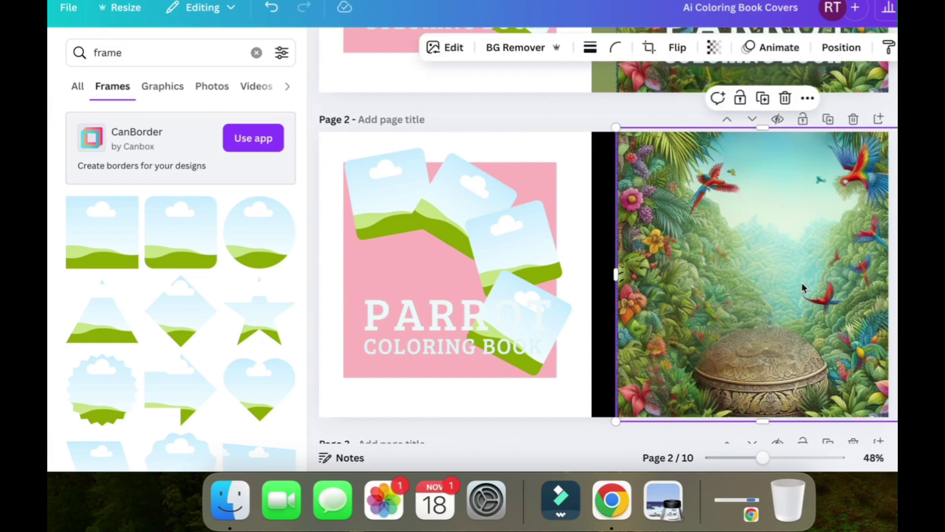
scroll(784, 269, up, 2)
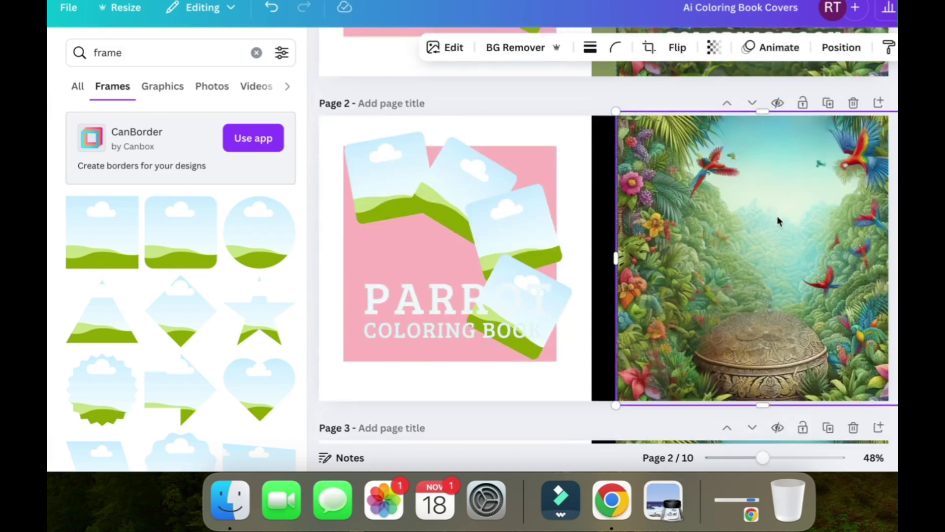
scroll(777, 216, up, 5)
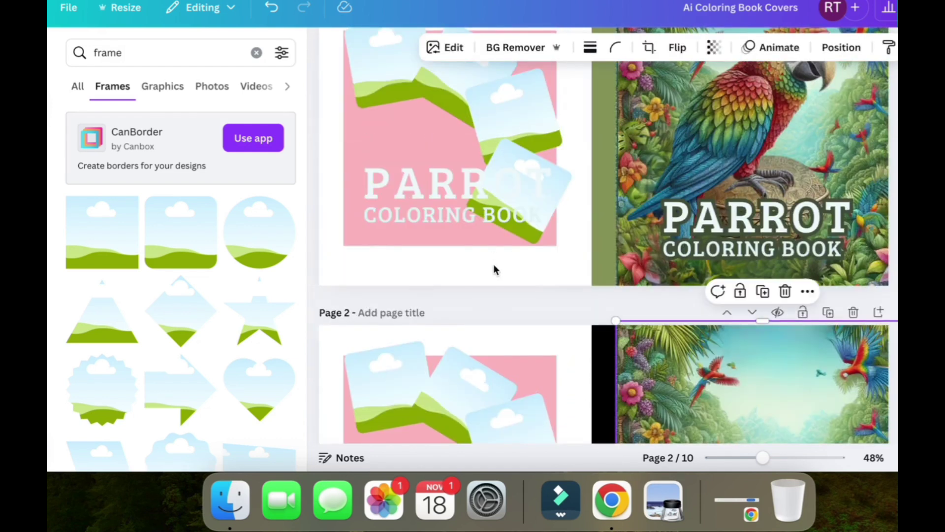
click(493, 270)
scroll(488, 281, up, 3)
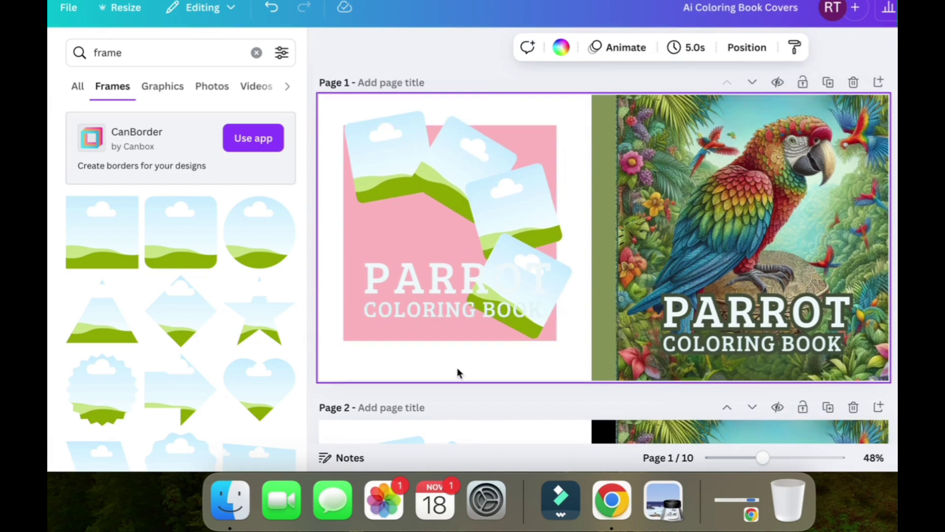
key(ctrl+v)
drag(727, 243, 424, 235)
key(super+alt+bracketleft)
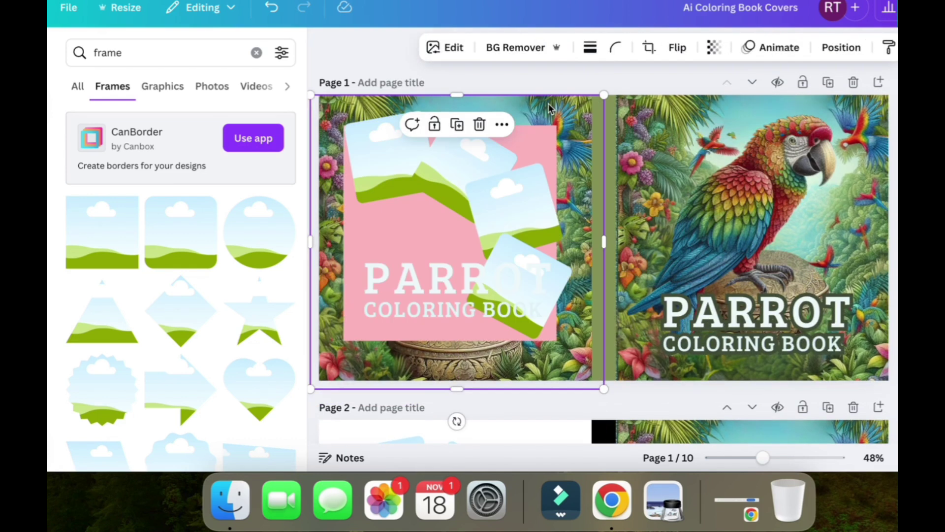
Step: In the layers list, delete the pale back-cover title text and select the pink rectangle
right_click(554, 116)
mouse_move(656, 167)
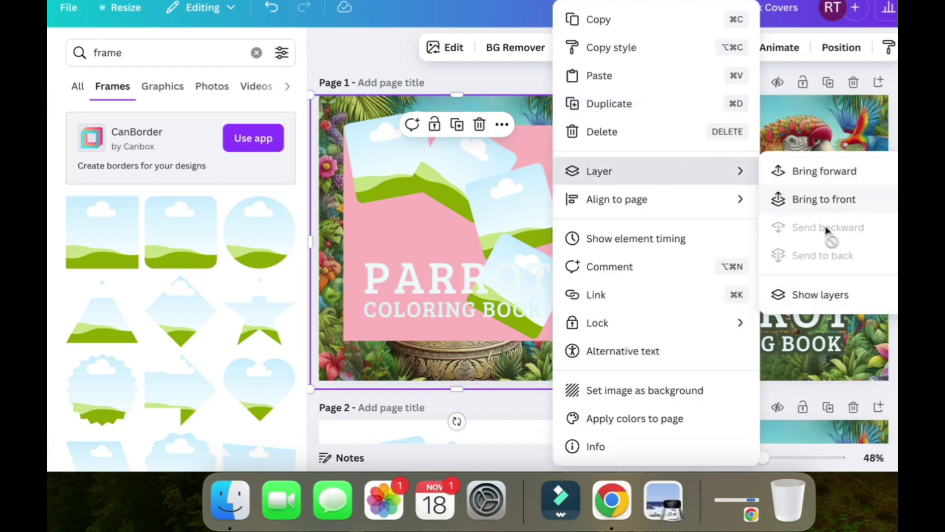
click(815, 295)
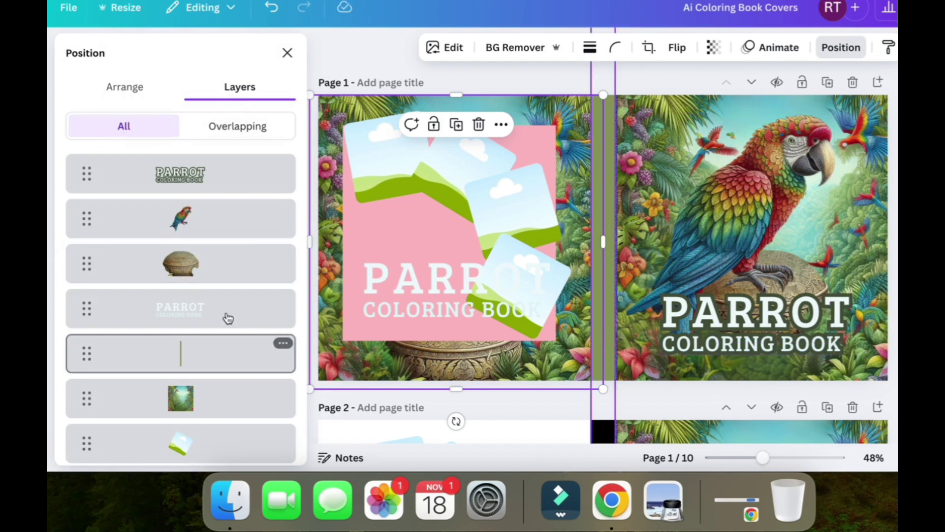
click(429, 277)
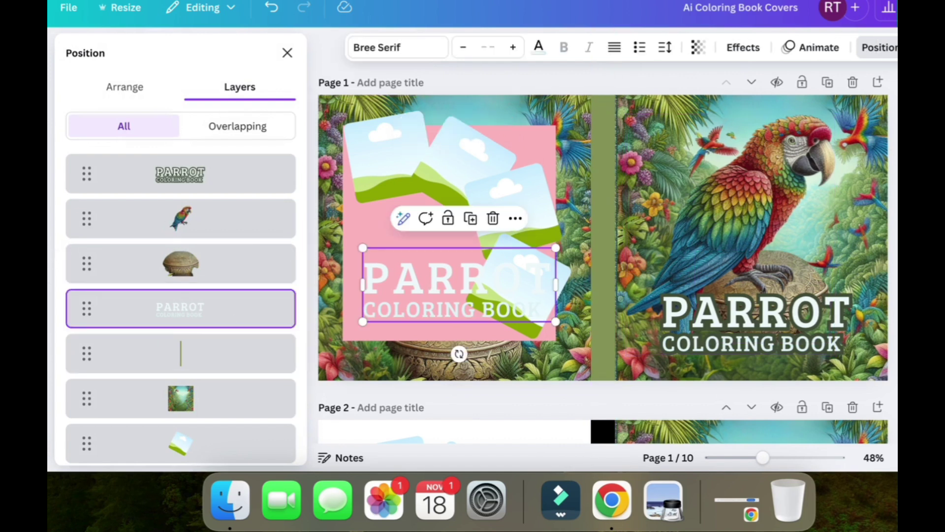
key(Delete)
click(391, 279)
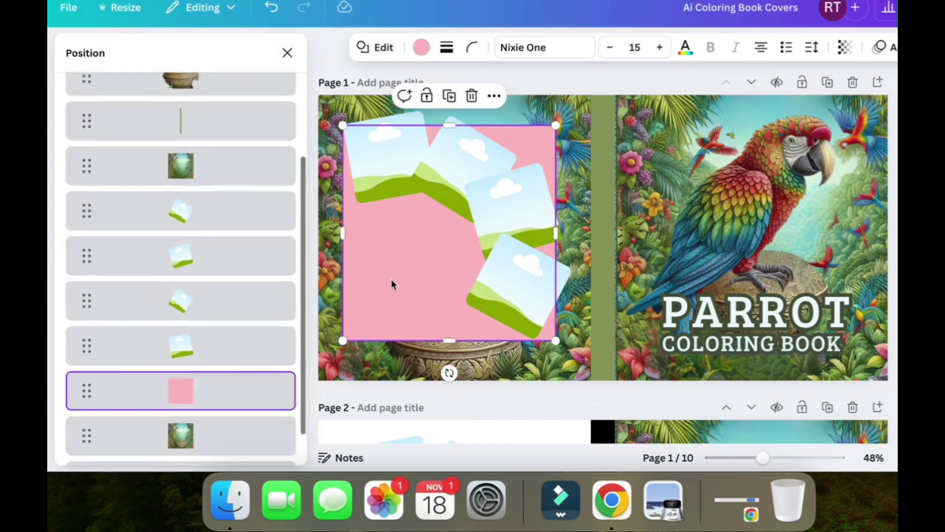
Step: Fill the pink rectangle olive green and drag an uploaded parrot coloring page into the first frame
click(420, 48)
click(240, 170)
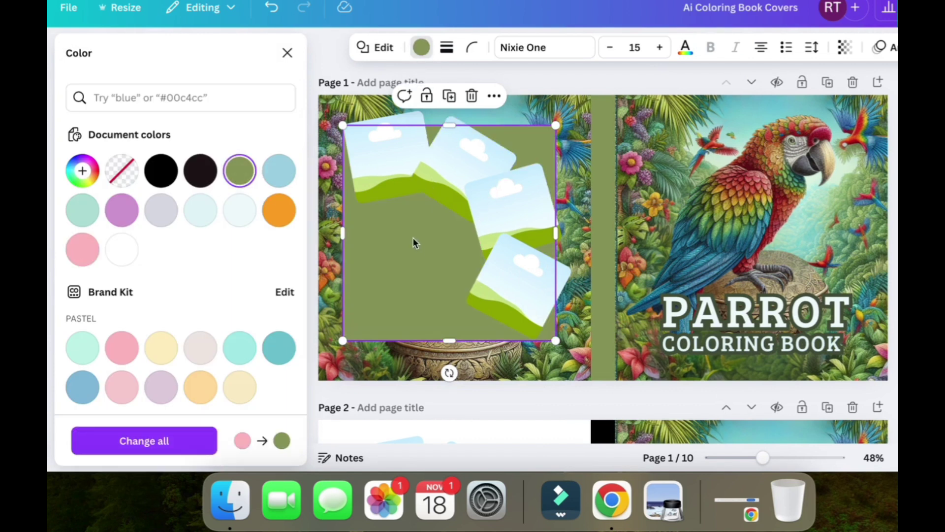
click(287, 53)
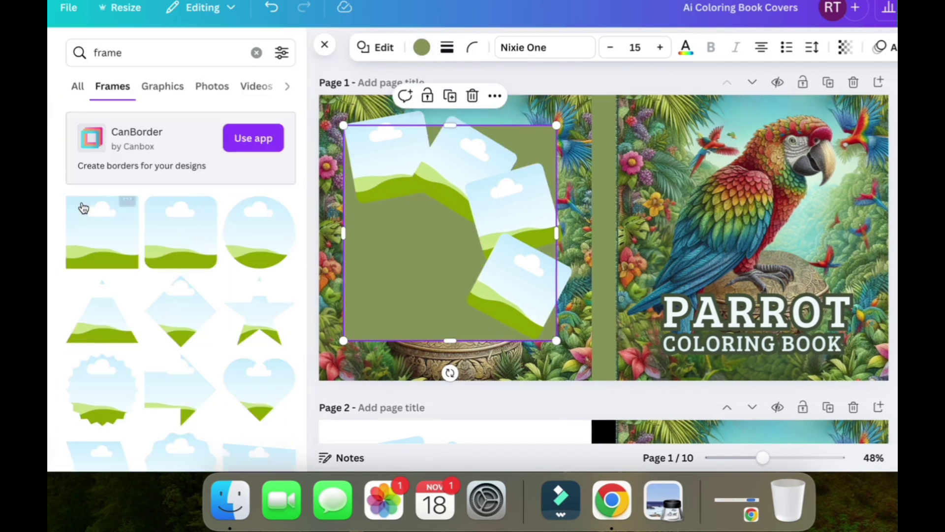
click(25, 206)
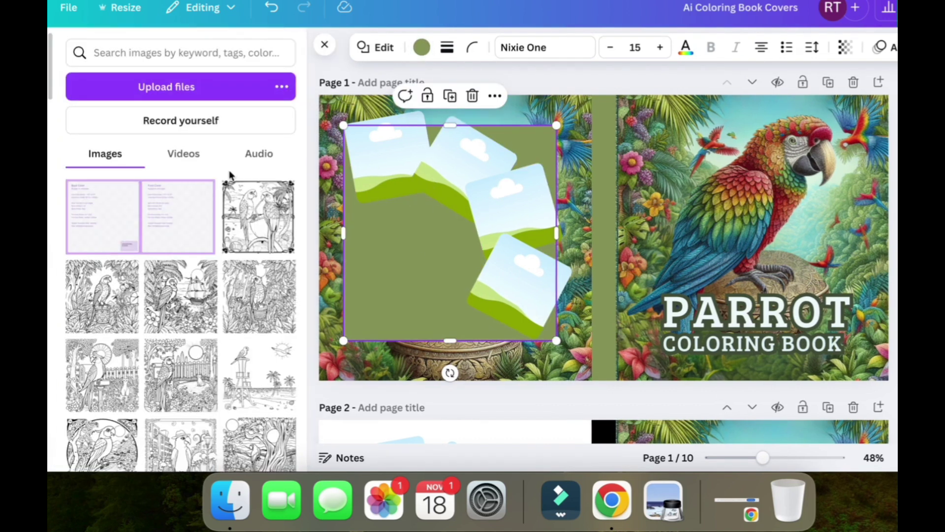
drag(180, 296, 482, 155)
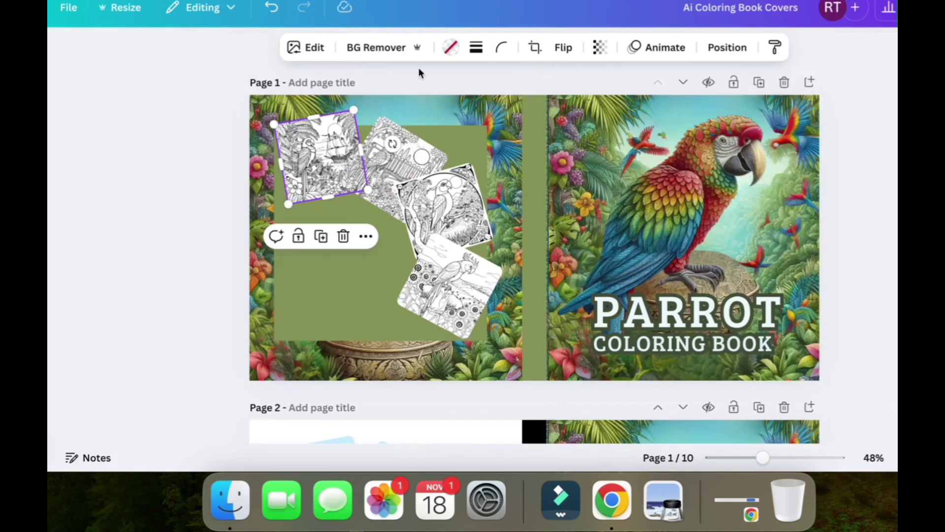
Step: Give the first coloring page a Page lift shadow
click(315, 48)
scroll(101, 272, down, 3)
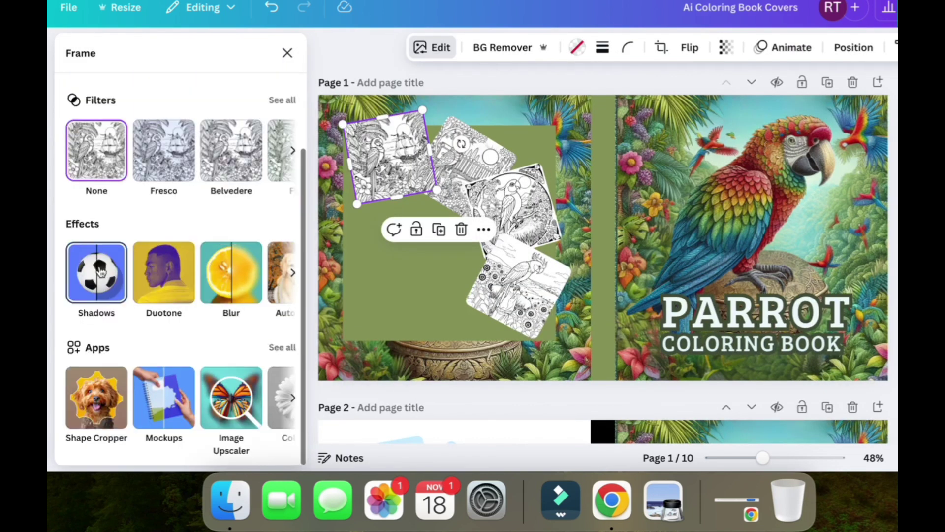
click(98, 273)
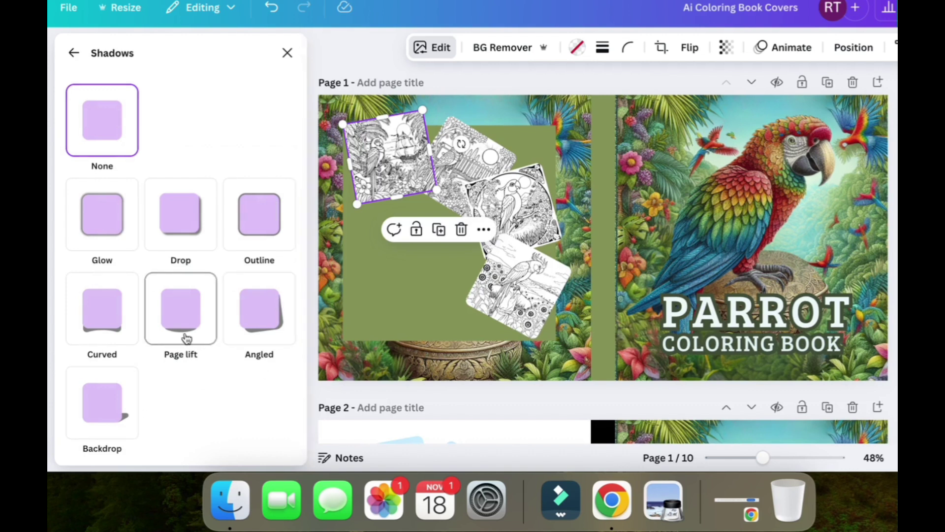
click(177, 334)
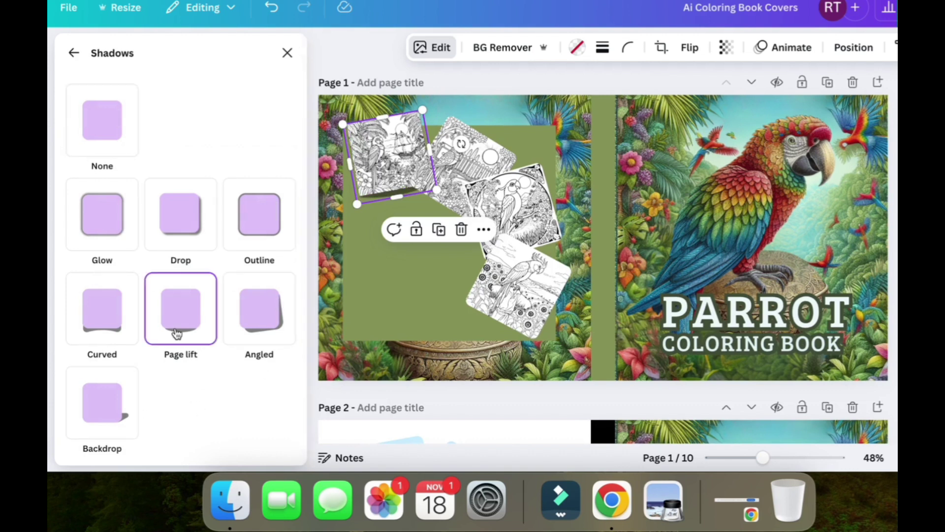
click(375, 256)
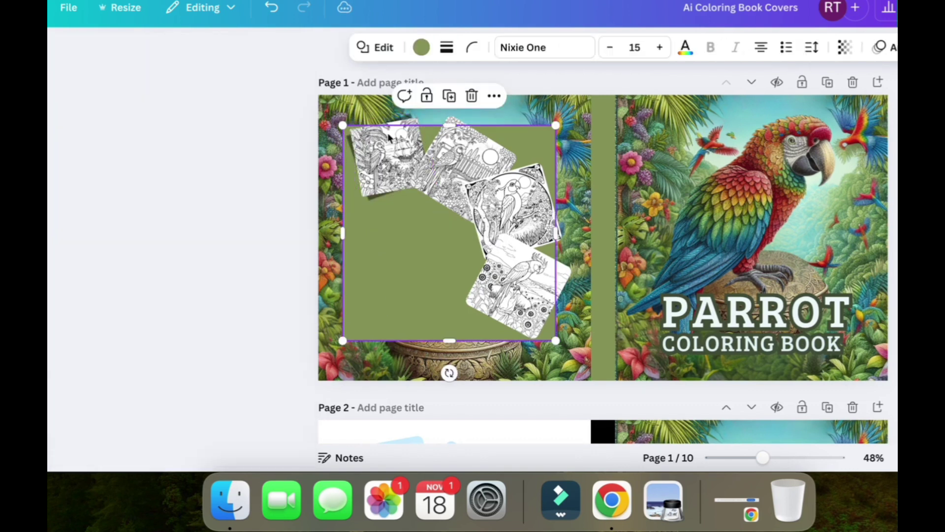
Step: Change the green back-cover panel to light sage
click(419, 48)
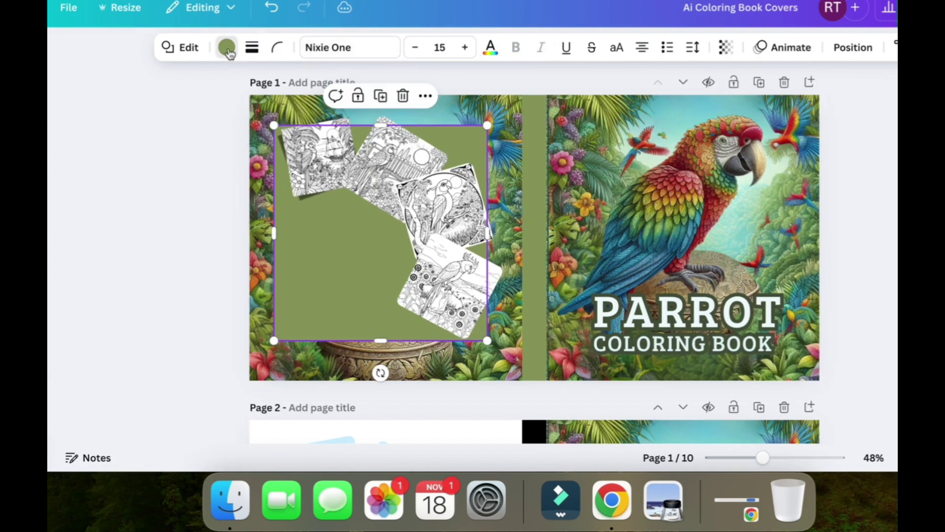
click(227, 48)
scroll(238, 296, down, 3)
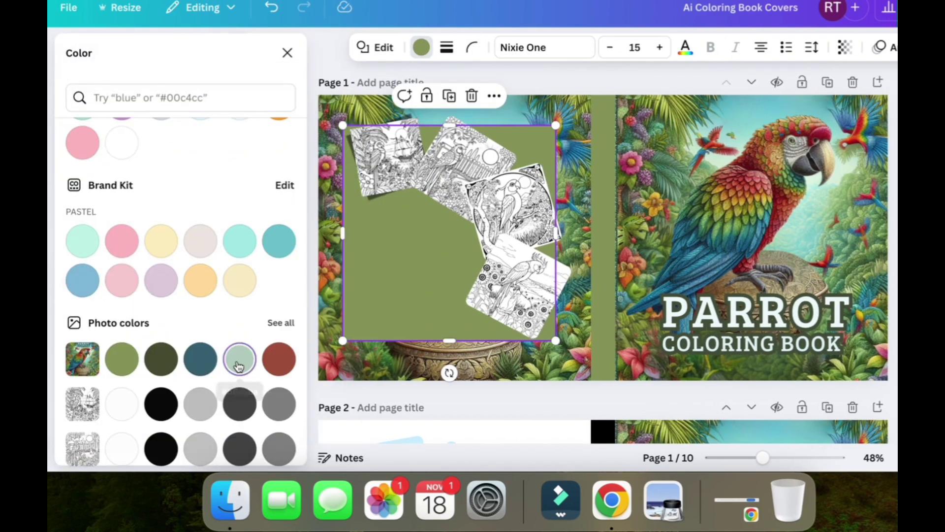
click(239, 355)
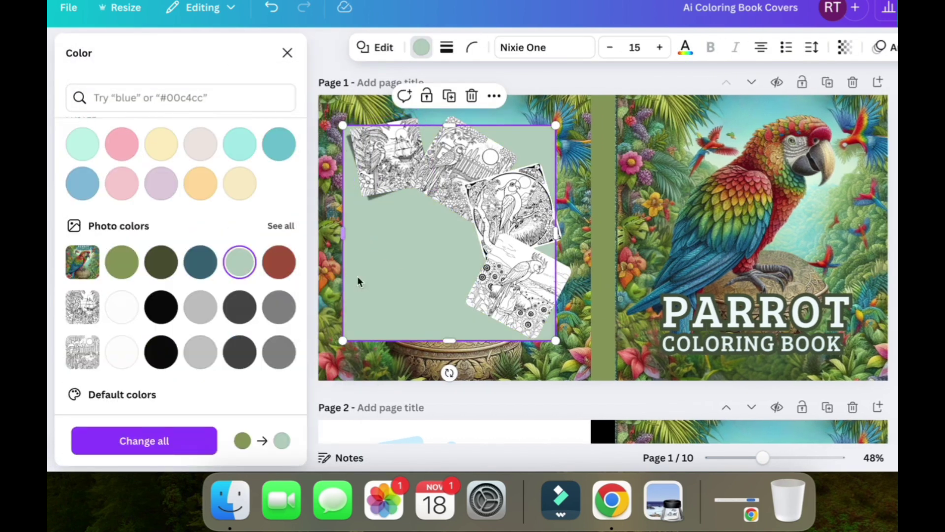
Step: Give the second coloring page a Page lift shadow
click(424, 154)
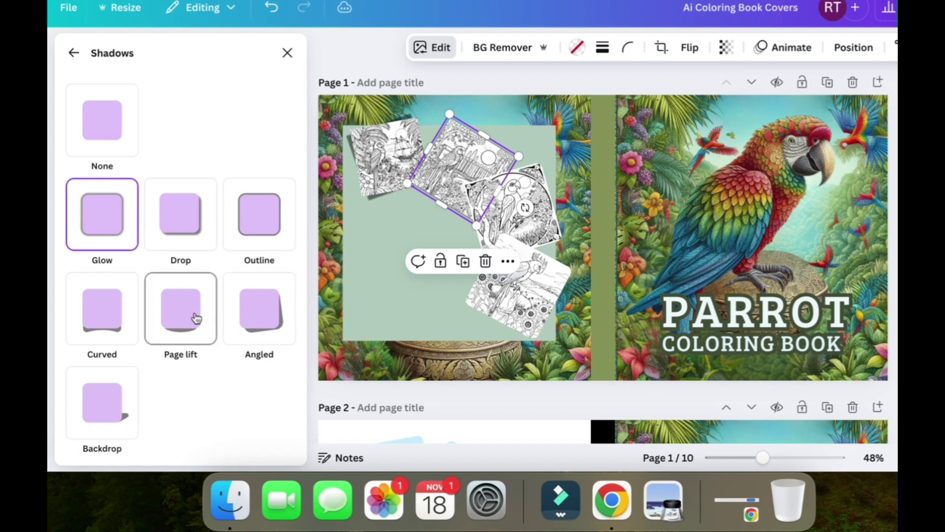
click(196, 317)
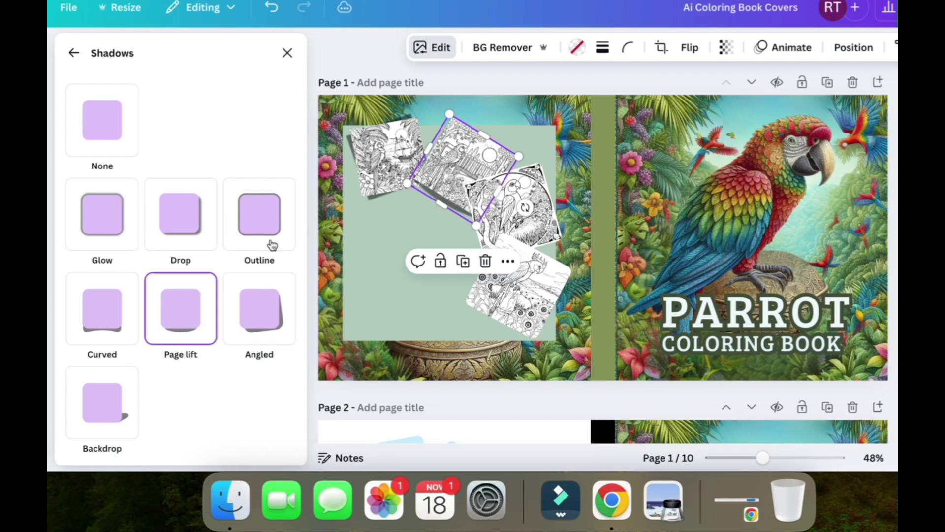
click(689, 147)
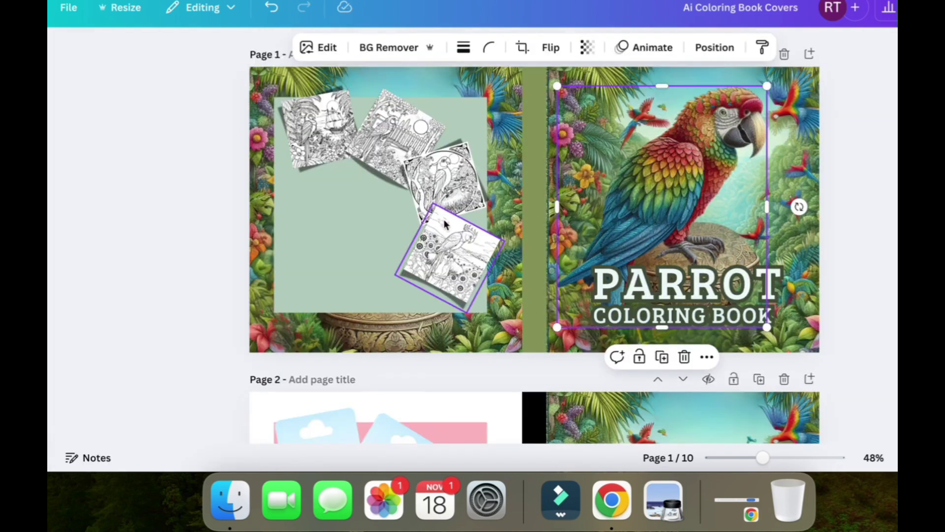
click(333, 283)
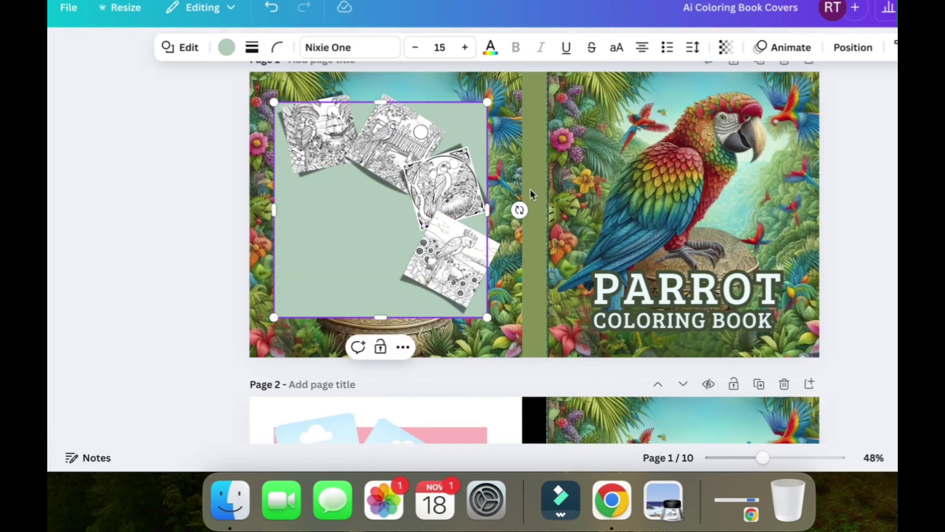
Step: Move the parrot to the back cover's lower left and set the panel back to olive green #849256
scroll(611, 382, down, 6)
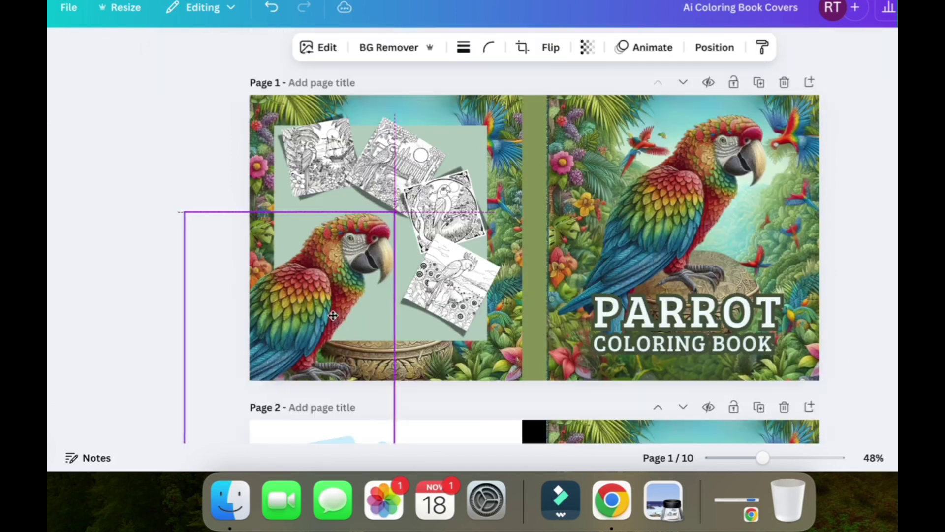
mouse_move(333, 315)
mouse_down()
mouse_move(342, 321)
mouse_move(334, 314)
mouse_up()
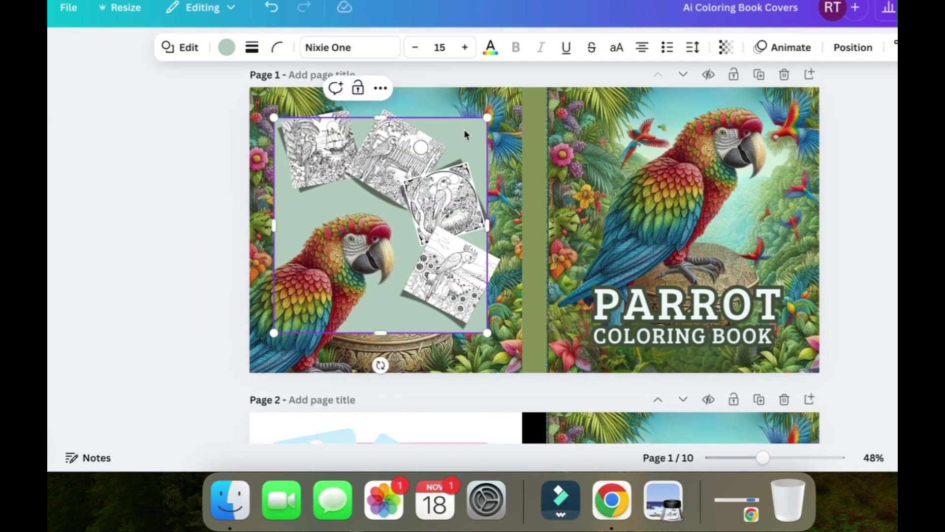
click(224, 48)
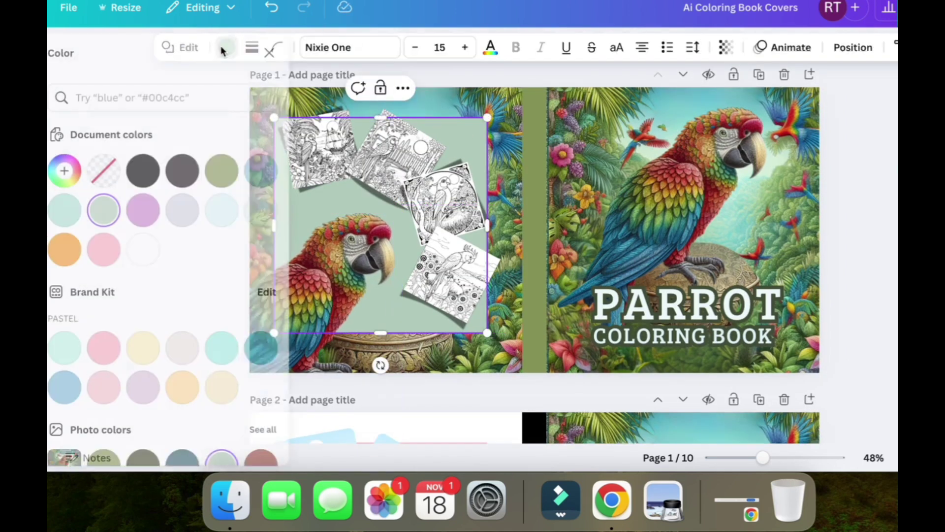
click(233, 177)
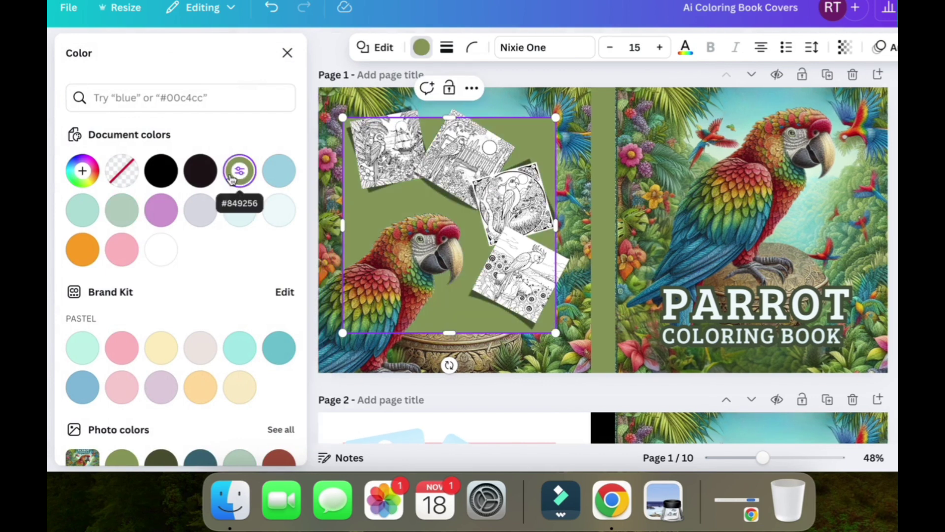
click(412, 146)
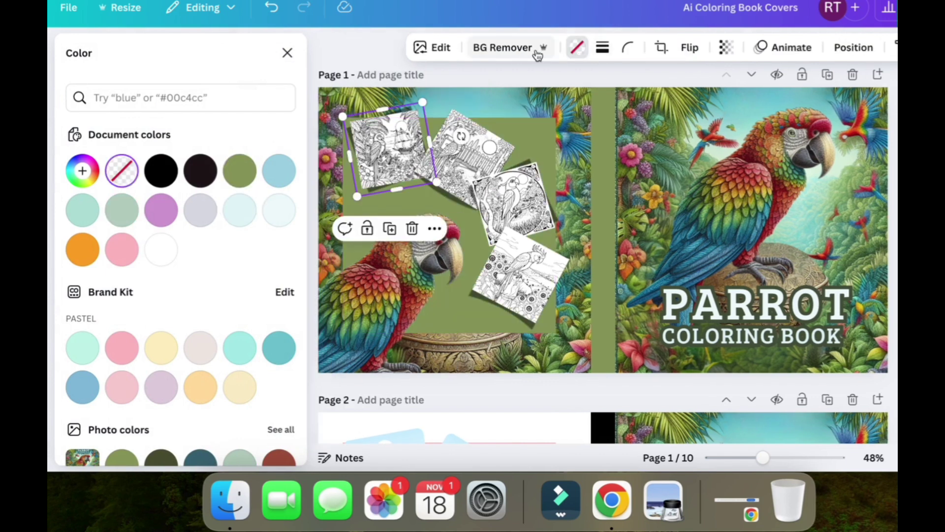
click(471, 81)
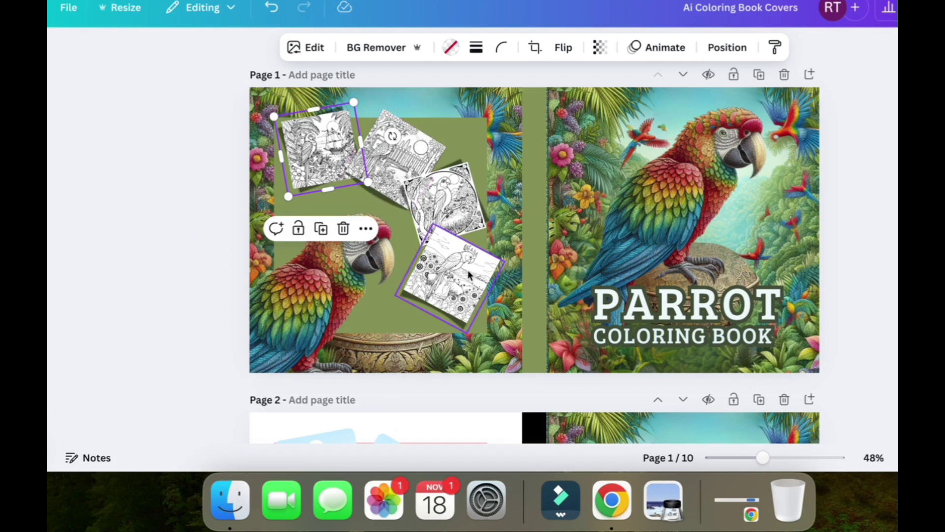
key(Escape)
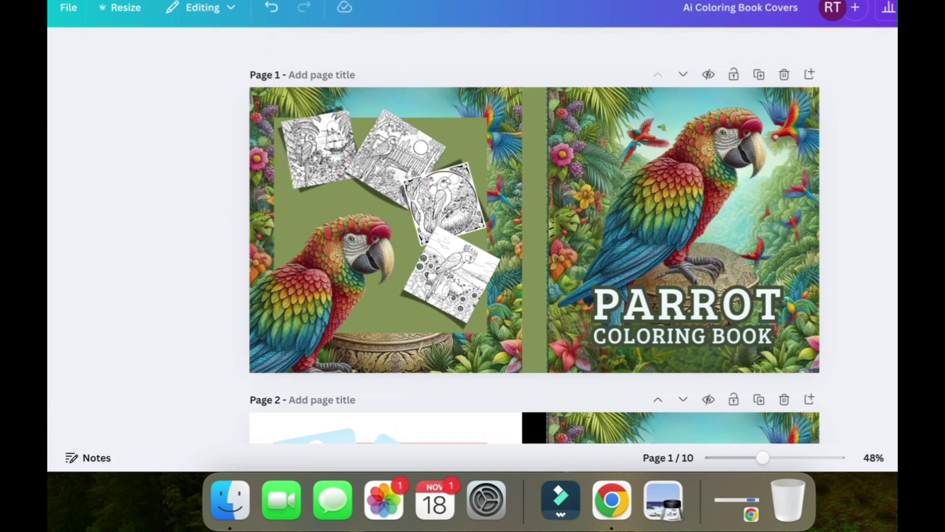
click(468, 129)
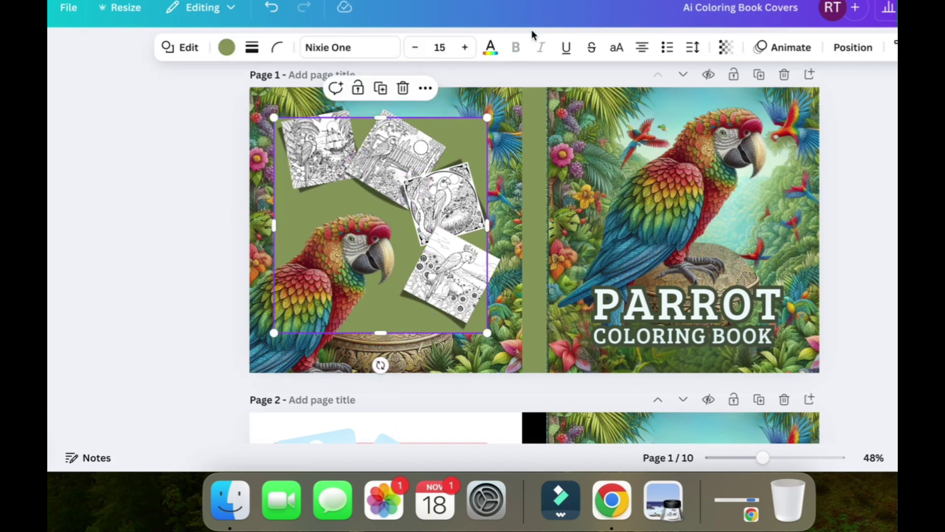
Step: Fade the green panel to about 75% opacity and stretch the barcode-guide overlay across the spread
click(725, 48)
drag(756, 105, 730, 114)
click(592, 218)
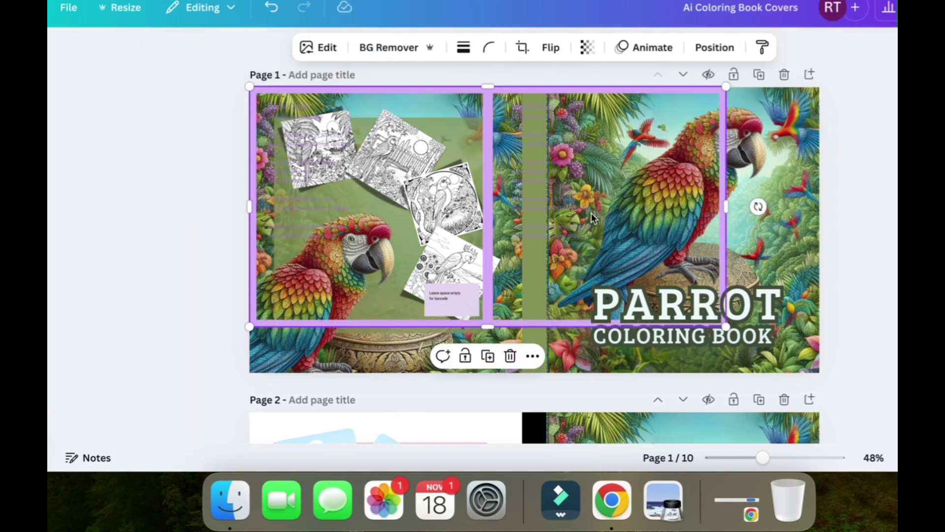
drag(726, 326, 830, 355)
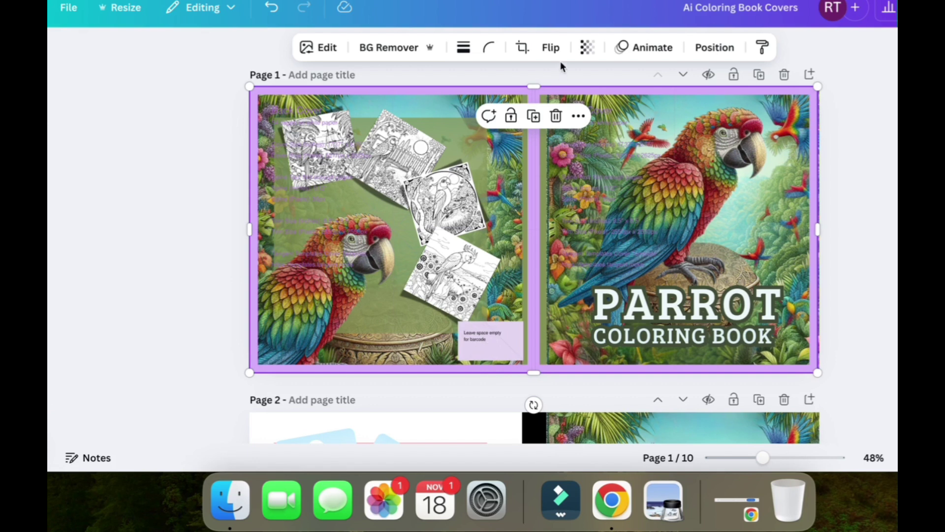
mouse_move(534, 83)
mouse_down()
mouse_move(534, 189)
mouse_move(534, 85)
mouse_up()
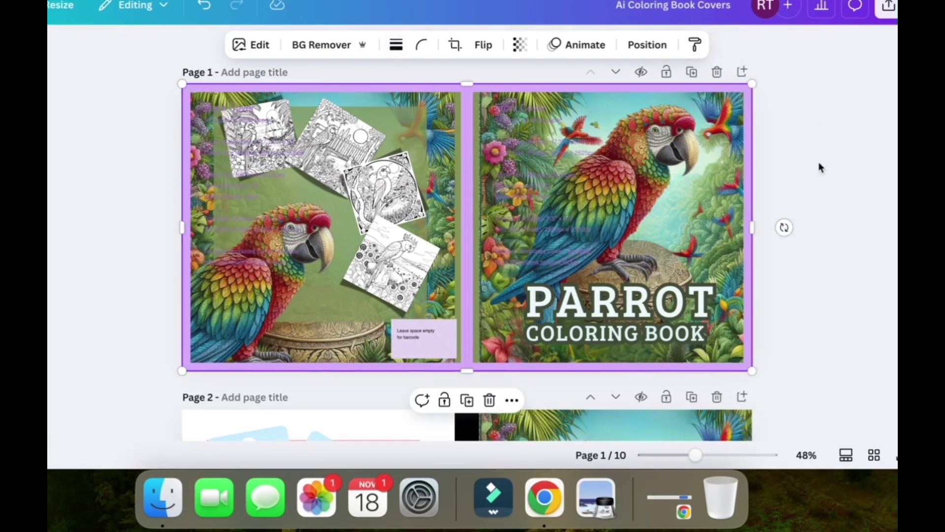
click(819, 175)
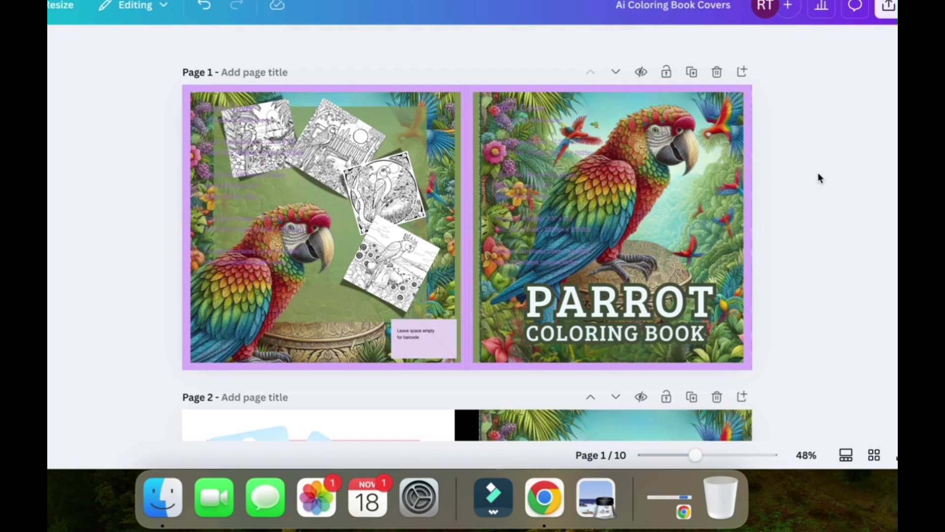
click(467, 90)
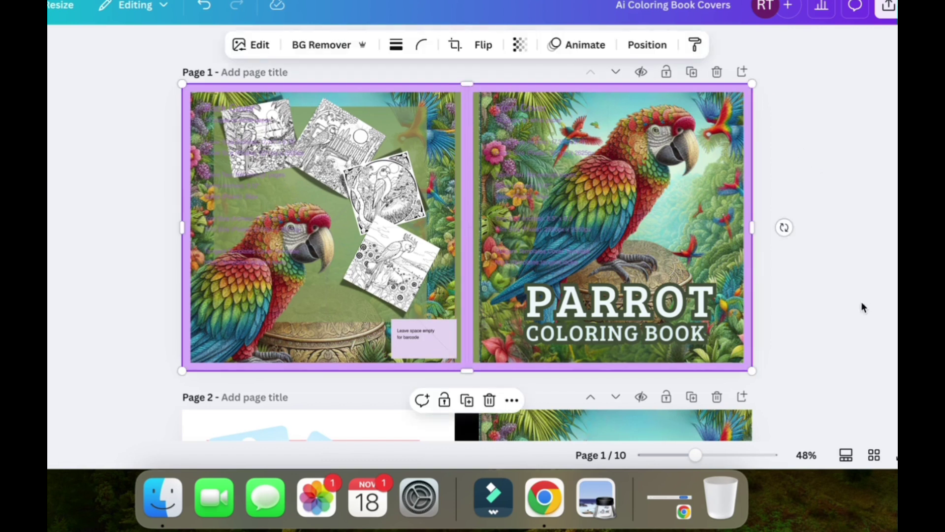
scroll(862, 307, down, 10)
scroll(862, 307, down, 5)
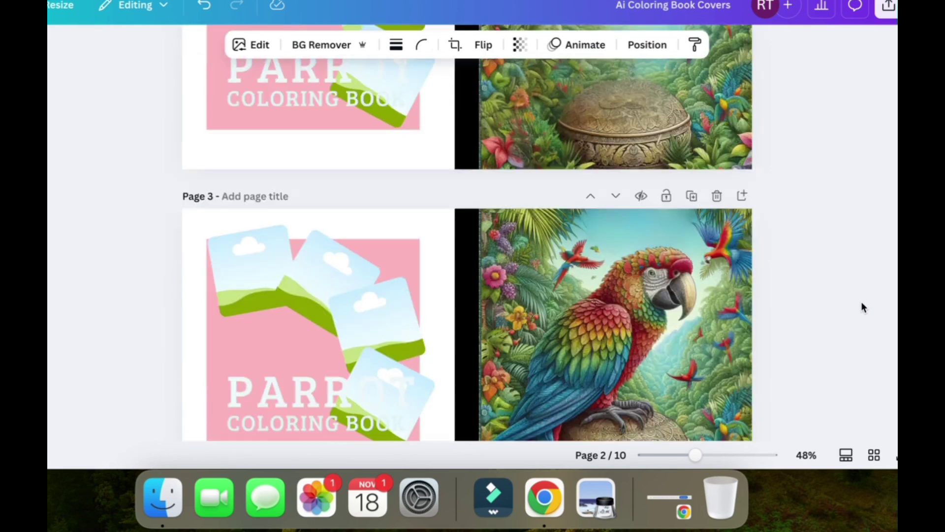
scroll(862, 307, up, 7)
scroll(862, 307, up, 6)
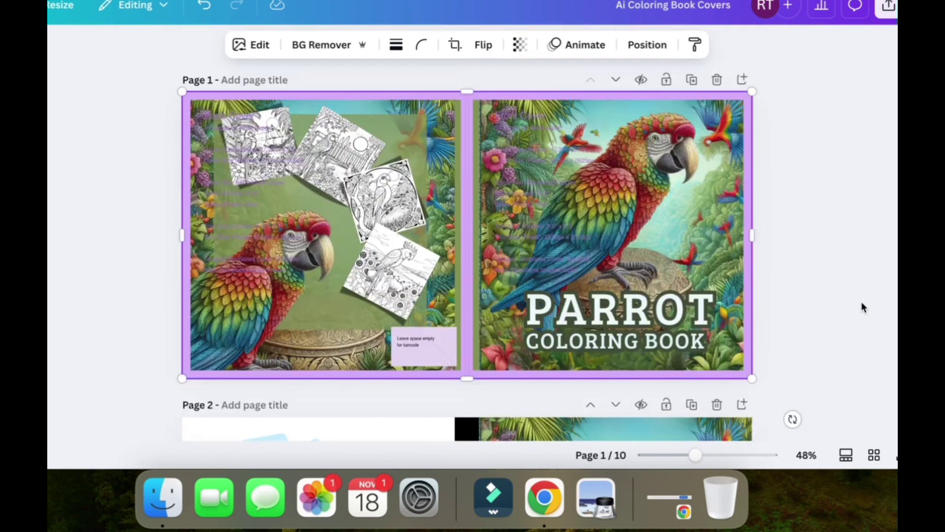